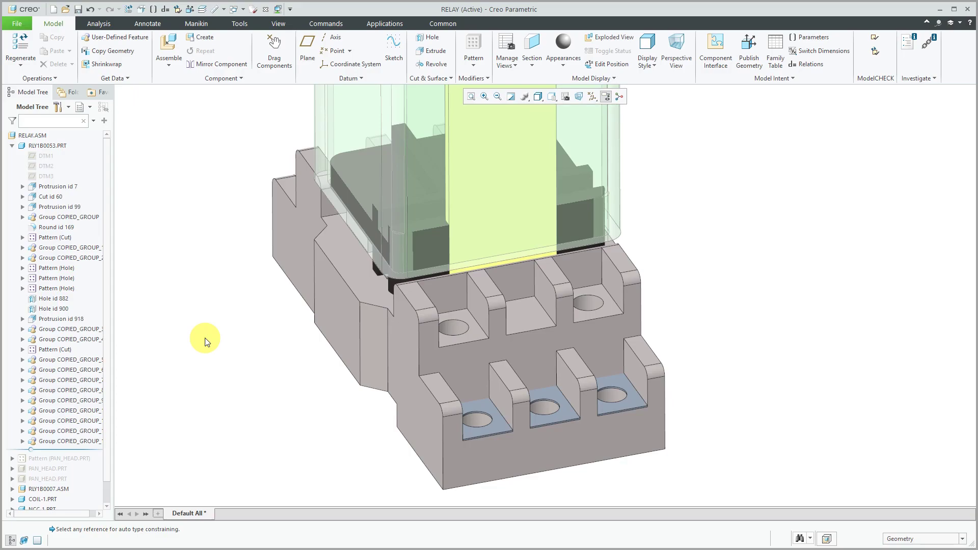
Step: Bring clip.prt into the relay assembly and mate a clip face to the lower-left hole
{"action": "left_click", "coordinate": [170, 45]}
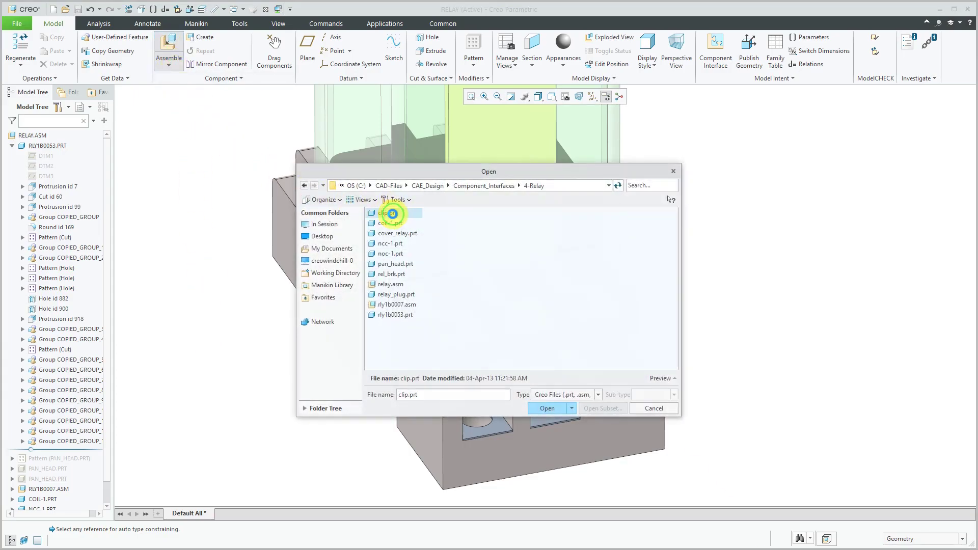
{"action": "double_click", "coordinate": [393, 214]}
{"action": "left_click", "coordinate": [263, 398]}
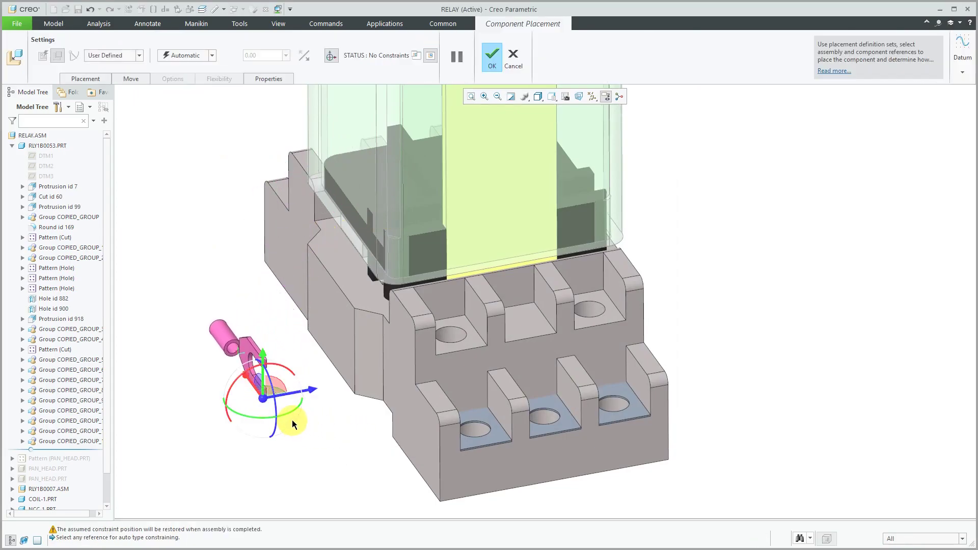
{"action": "scroll", "coordinate": [241, 383], "scroll_direction": "up", "scroll_amount": 2}
{"action": "scroll", "coordinate": [241, 383], "scroll_direction": "up", "scroll_amount": 3}
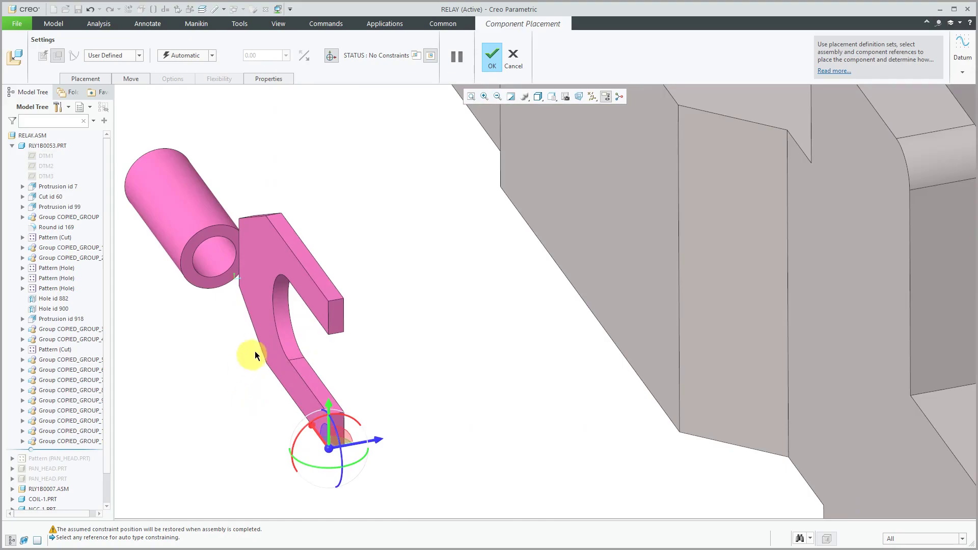
{"action": "left_click", "coordinate": [283, 332]}
{"action": "scroll", "coordinate": [283, 332], "scroll_direction": "down", "scroll_amount": 2}
{"action": "scroll", "coordinate": [282, 332], "scroll_direction": "down", "scroll_amount": 1}
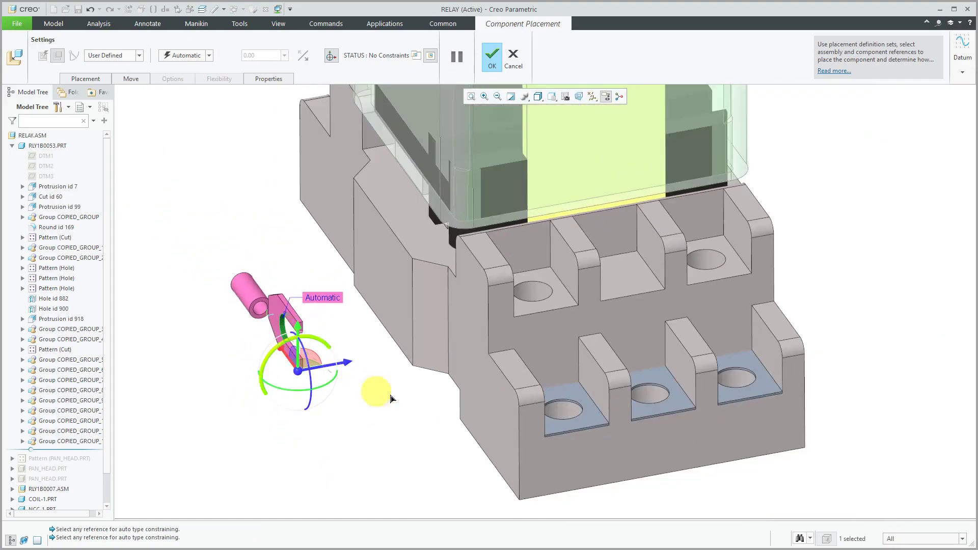
{"action": "left_click", "coordinate": [560, 404]}
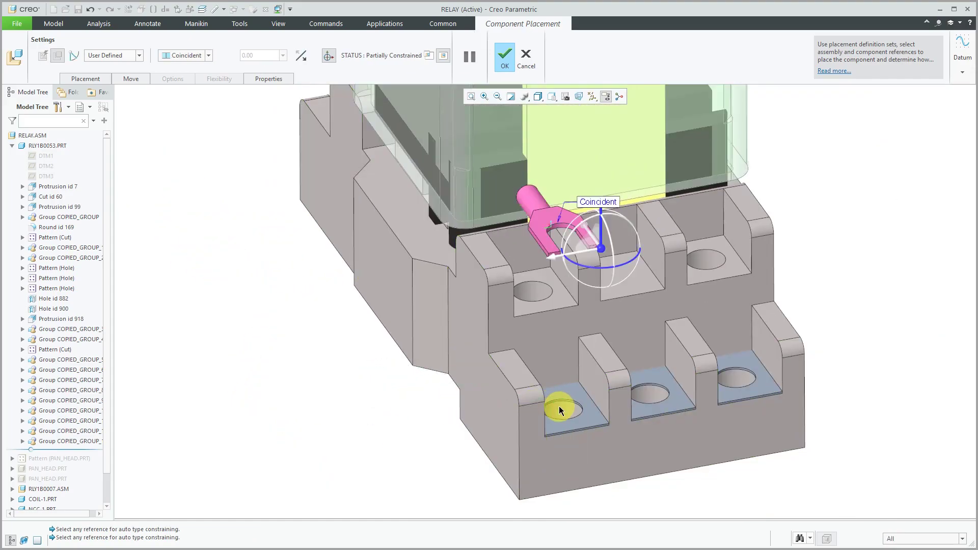
Step: Constrain another clip face to the base face, changing Distance to Coincident and flipping it
{"action": "left_click", "coordinate": [546, 218]}
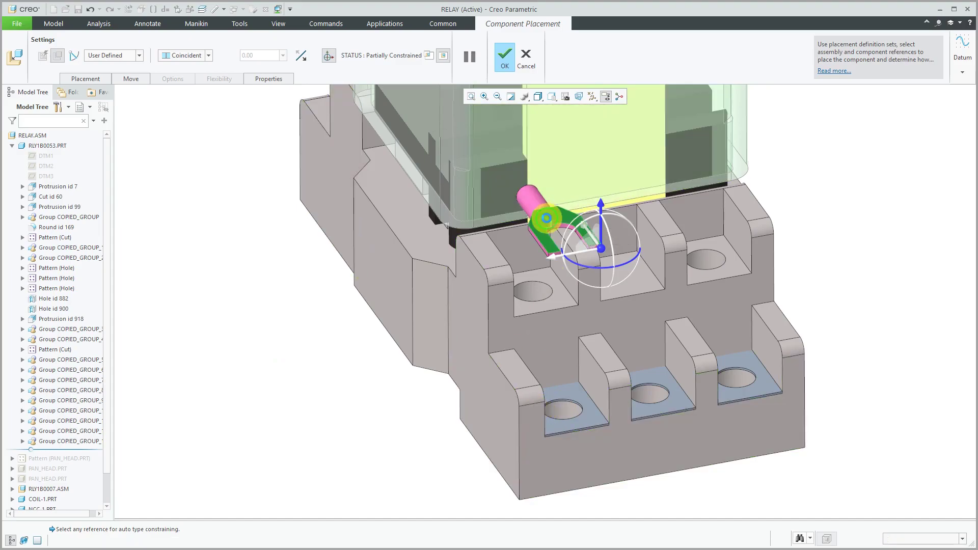
{"action": "left_click", "coordinate": [576, 390]}
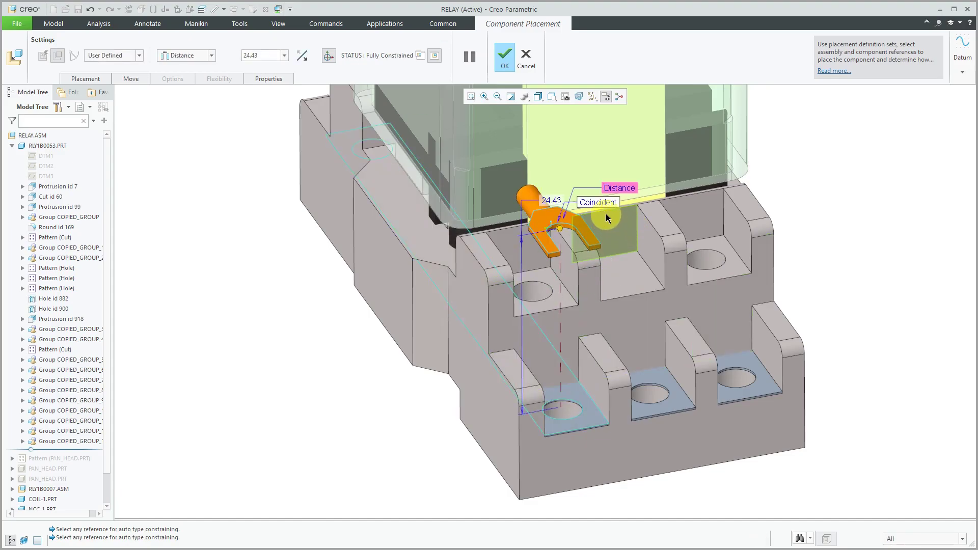
{"action": "left_click", "coordinate": [617, 189]}
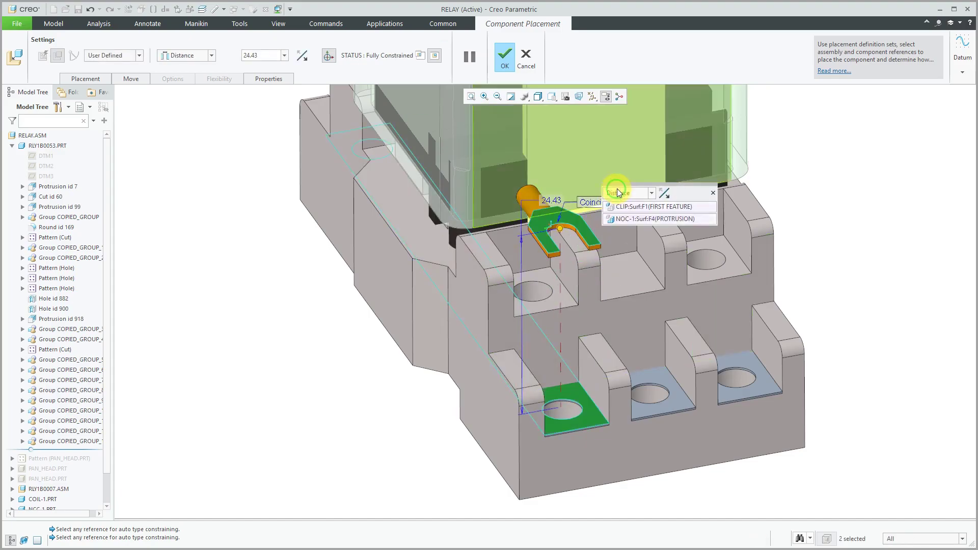
{"action": "left_click", "coordinate": [652, 193]}
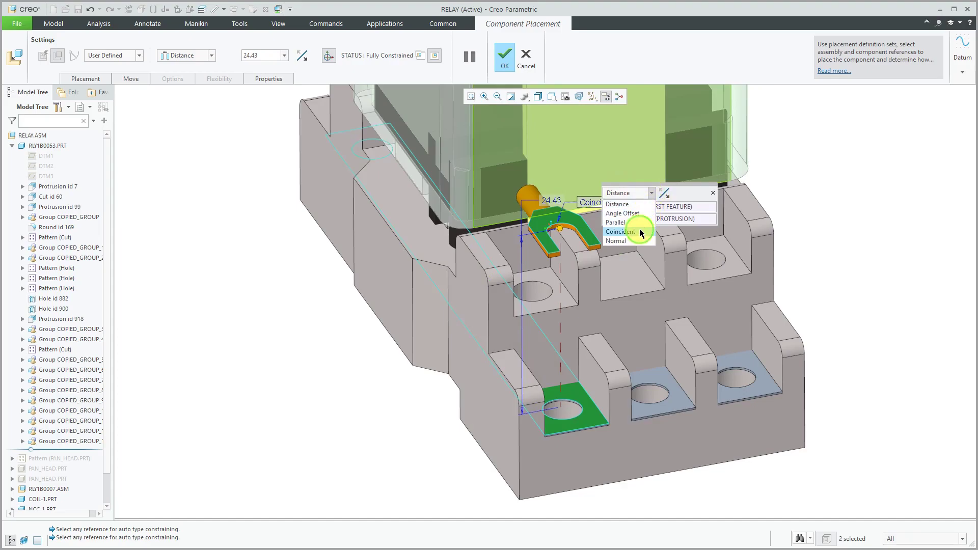
{"action": "left_click", "coordinate": [639, 232]}
{"action": "left_click", "coordinate": [667, 194]}
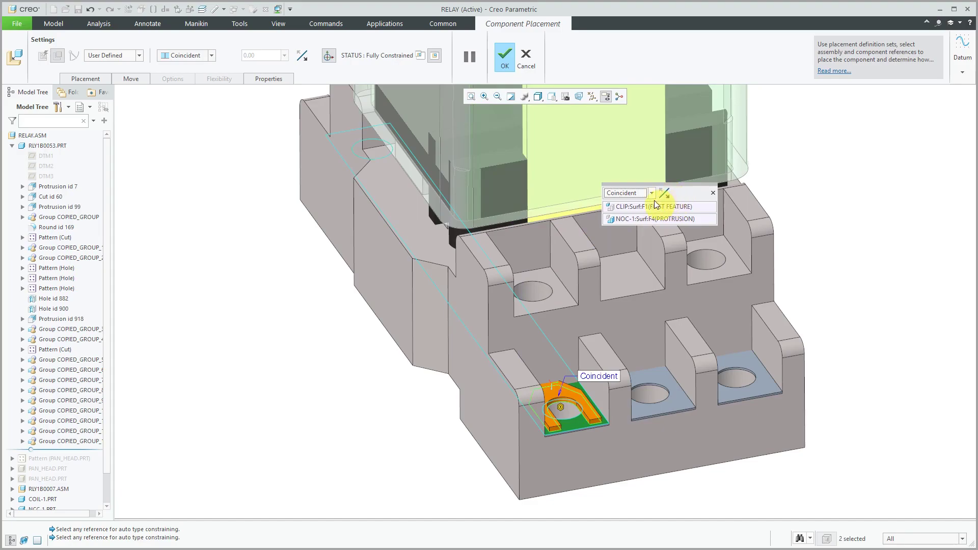
Step: Disable Allow Assumptions and add a Parallel constraint between the clip's cylinder end and base front face
{"action": "left_click", "coordinate": [104, 79]}
{"action": "left_click", "coordinate": [177, 179]}
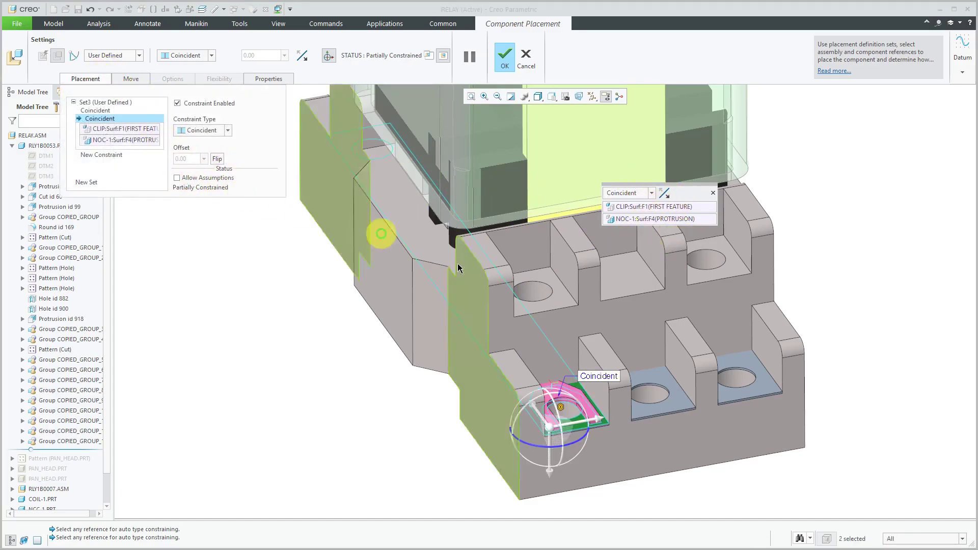
{"action": "left_click_drag", "start_coordinate": [543, 448], "coordinate": [617, 399]}
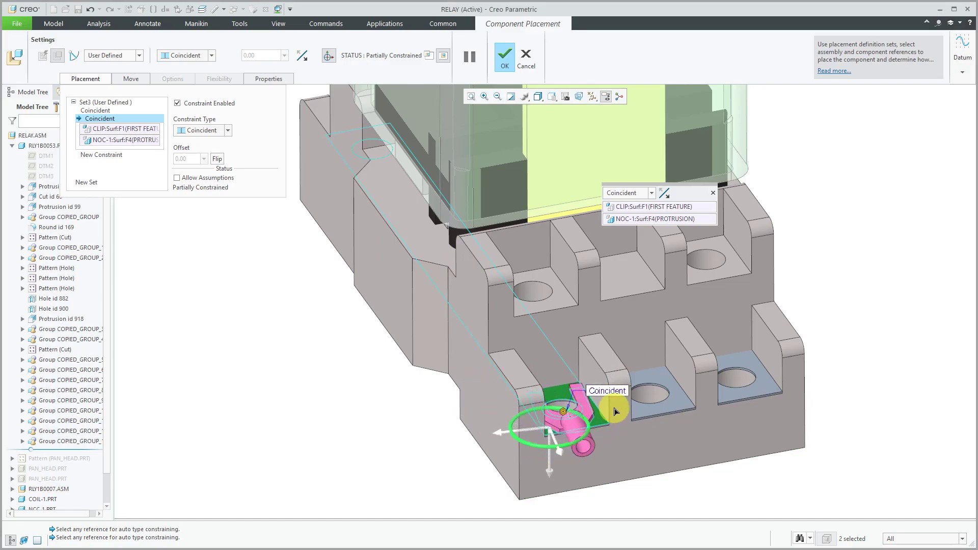
{"action": "left_click", "coordinate": [113, 158]}
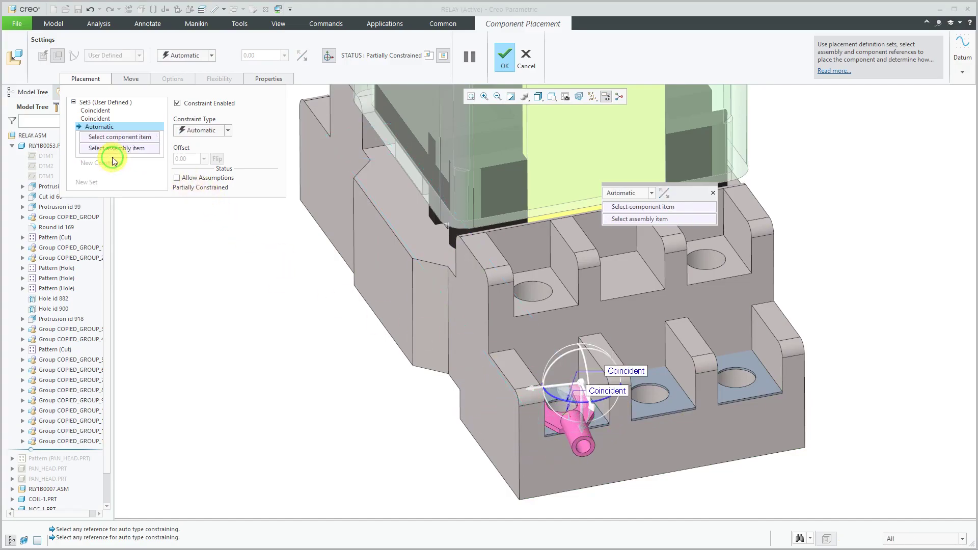
{"action": "left_click", "coordinate": [213, 131]}
{"action": "left_click", "coordinate": [209, 168]}
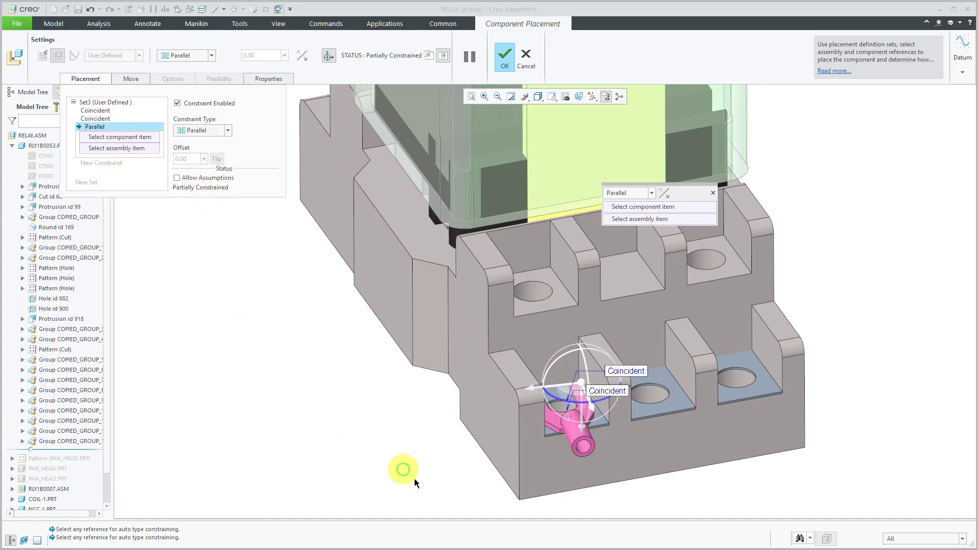
{"action": "left_click", "coordinate": [591, 450]}
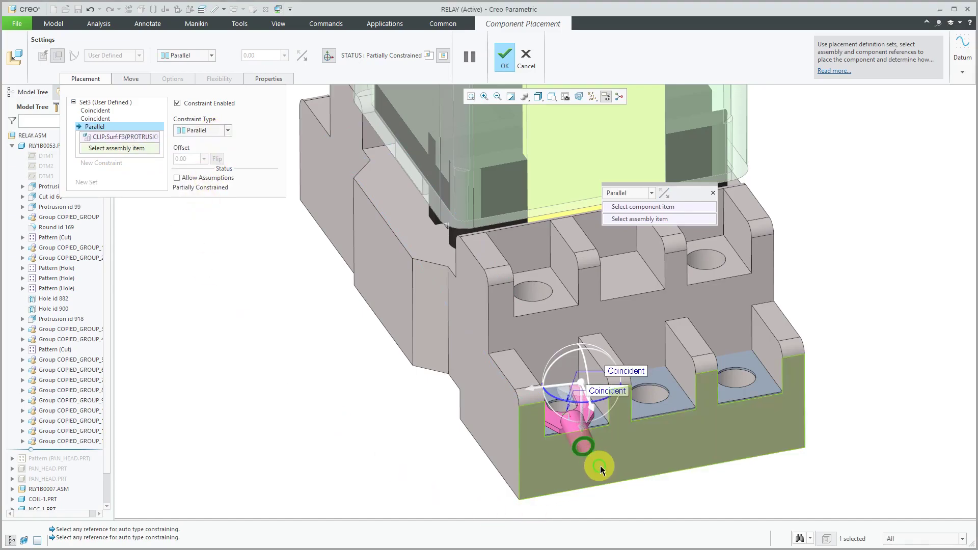
{"action": "left_click", "coordinate": [600, 467]}
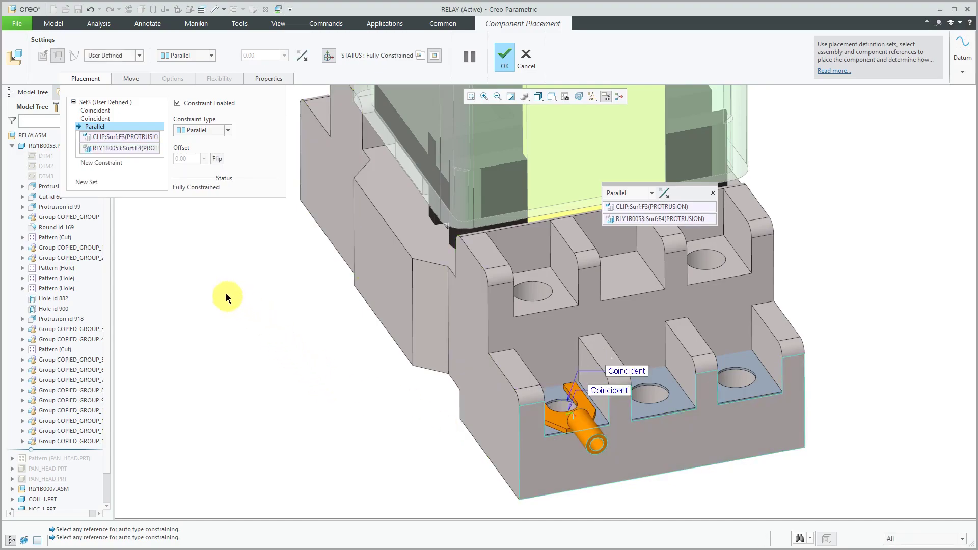
Step: Save the clip's placement constraints as interface 'place' and finalize the clip's placement
{"action": "right_click", "coordinate": [215, 281]}
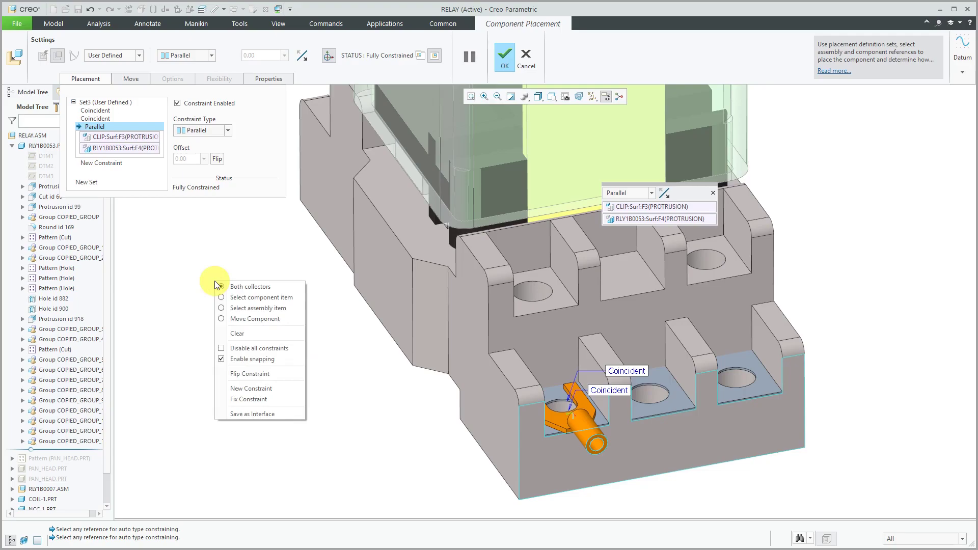
{"action": "left_click", "coordinate": [269, 412]}
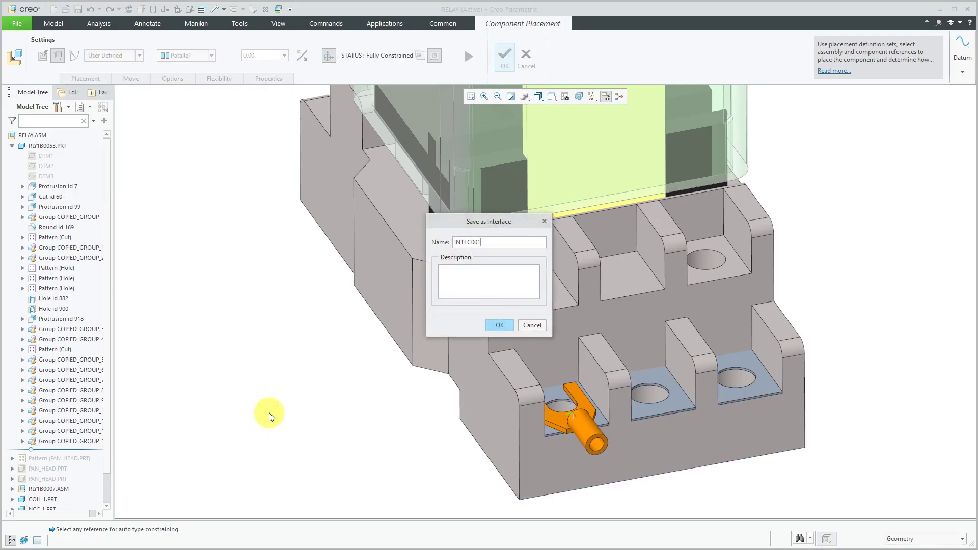
{"action": "key", "text": "BackSpace"}
{"action": "key", "text": "BackSpace"}
{"action": "key", "text": "BackSpace"}
{"action": "key", "text": "BackSpace"}
{"action": "key", "text": "BackSpace"}
{"action": "key", "text": "BackSpace"}
{"action": "key", "text": "BackSpace"}
{"action": "key", "text": "BackSpace"}
{"action": "type", "text": "place"}
{"action": "left_click", "coordinate": [499, 324]}
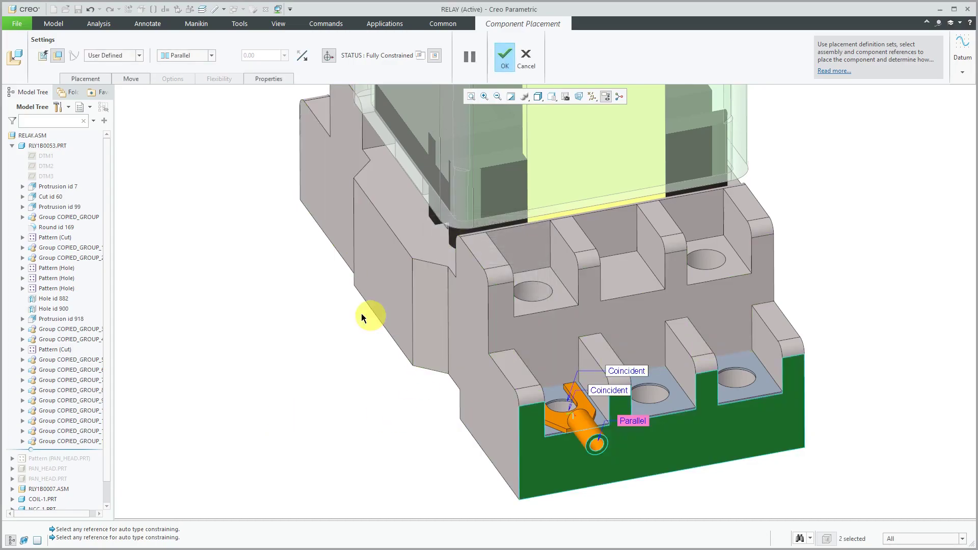
{"action": "left_click", "coordinate": [505, 55]}
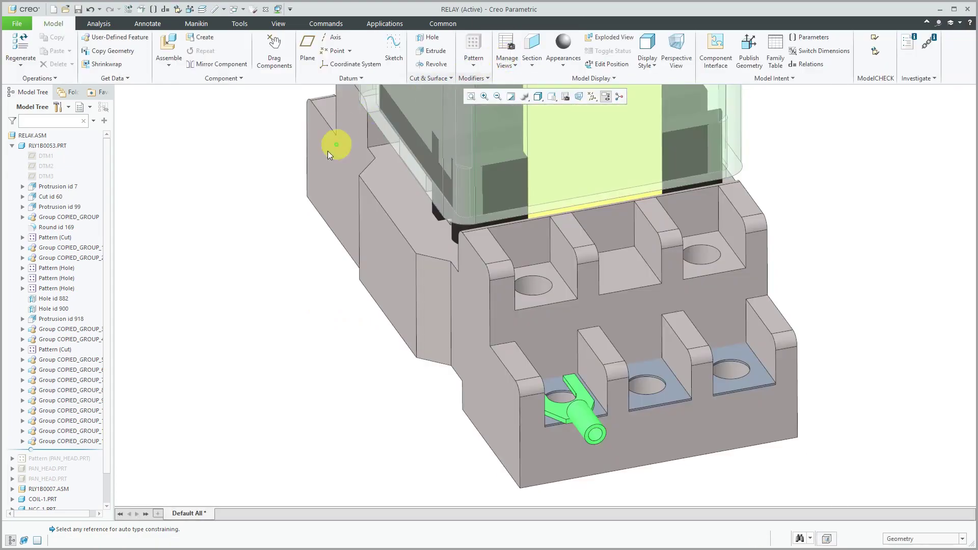
Step: Open CLIP.PRT separately, reveal PLACE under Footer > INTERFACES, then close it
{"action": "left_click", "coordinate": [12, 145]}
{"action": "left_click", "coordinate": [39, 227]}
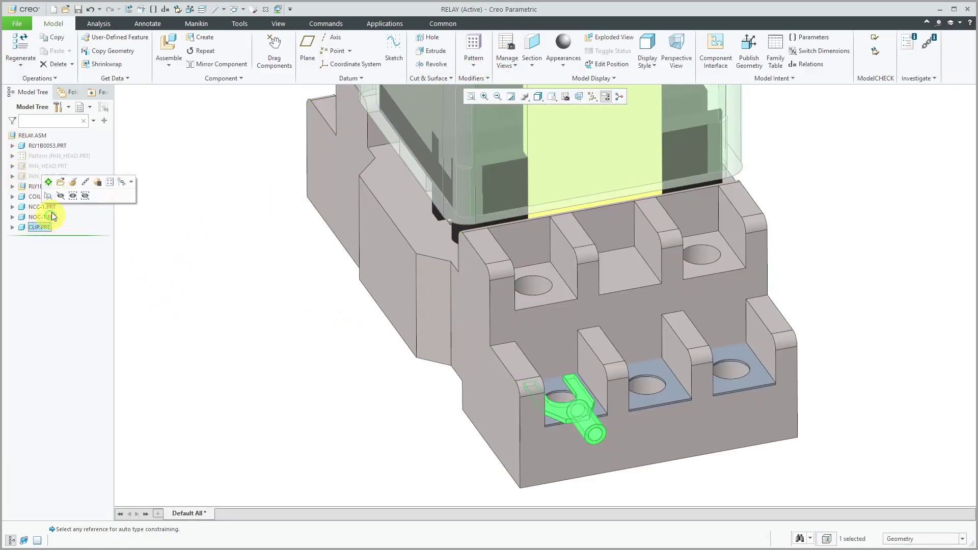
{"action": "left_click", "coordinate": [60, 182]}
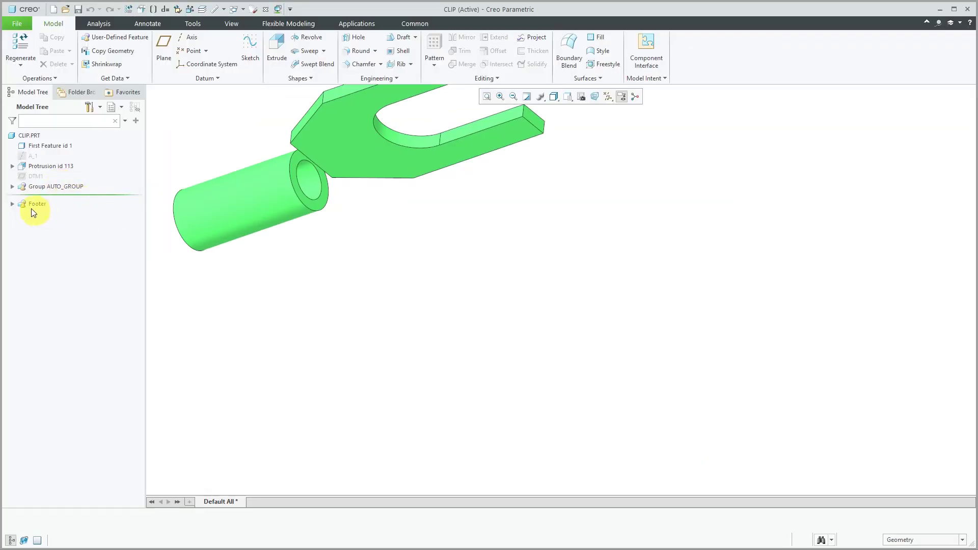
{"action": "left_click", "coordinate": [11, 203]}
{"action": "left_click", "coordinate": [22, 214]}
{"action": "key", "text": "ctrl+d"}
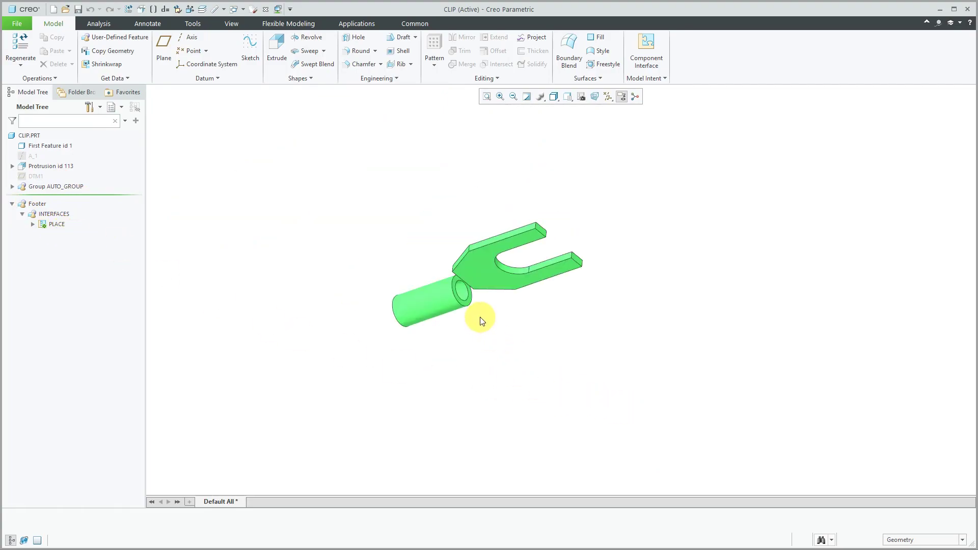
{"action": "left_click", "coordinate": [265, 10]}
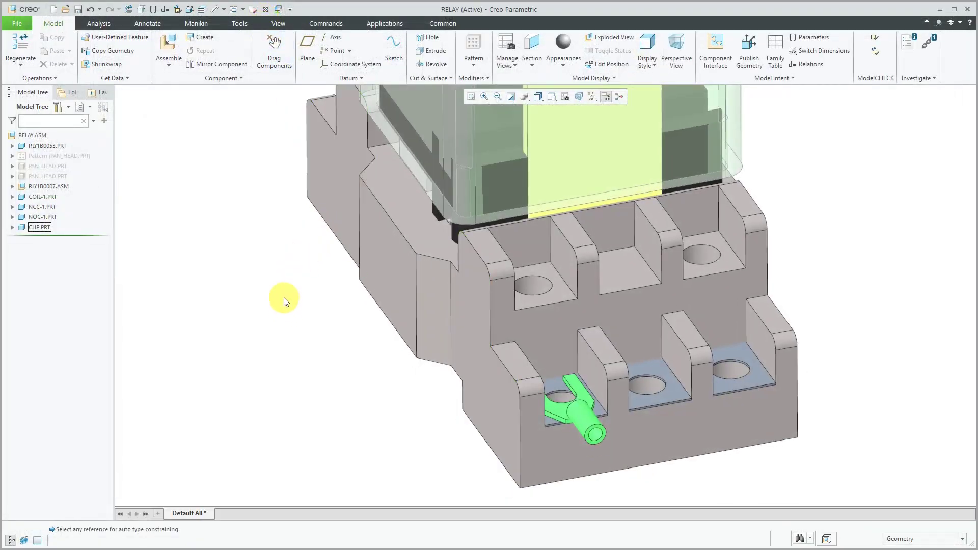
Step: Add another clip.prt and seat it on the upper hole and base front face via its interface
{"action": "left_click", "coordinate": [171, 46]}
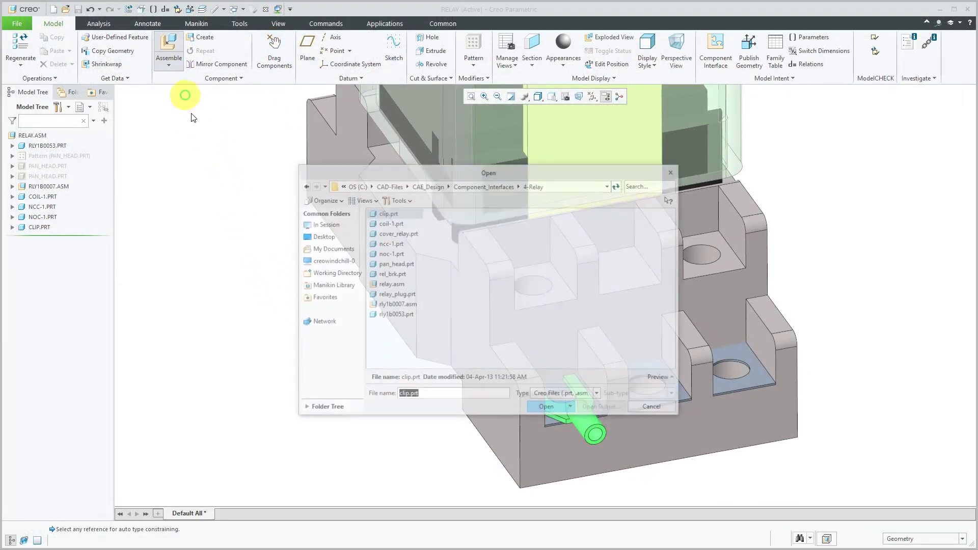
{"action": "double_click", "coordinate": [391, 214]}
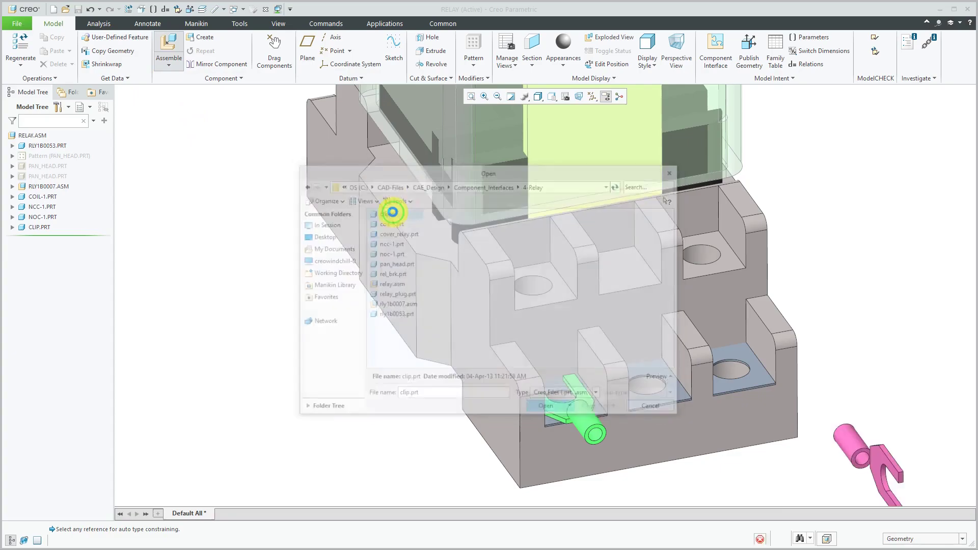
{"action": "left_click_drag", "start_coordinate": [386, 213], "coordinate": [263, 360]}
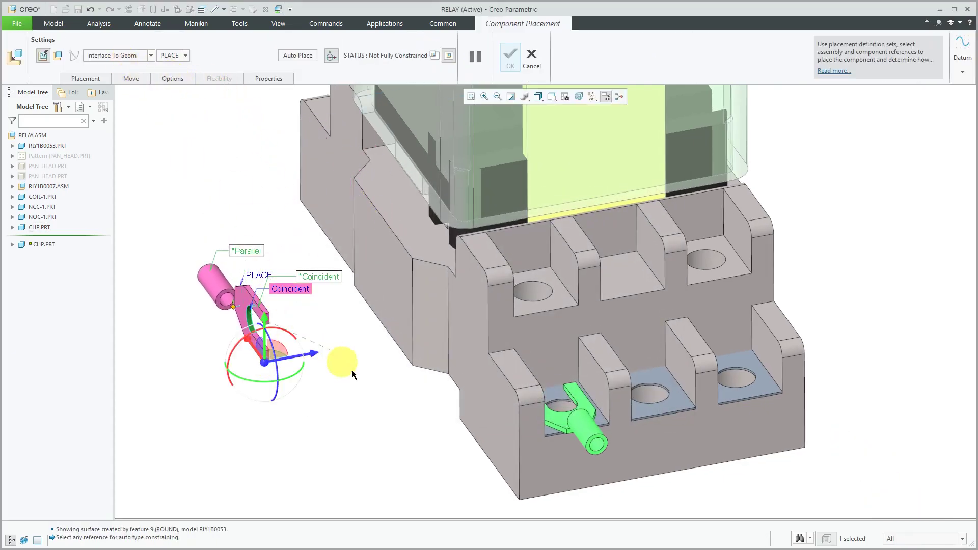
{"action": "left_click", "coordinate": [532, 290]}
{"action": "left_click", "coordinate": [540, 277]}
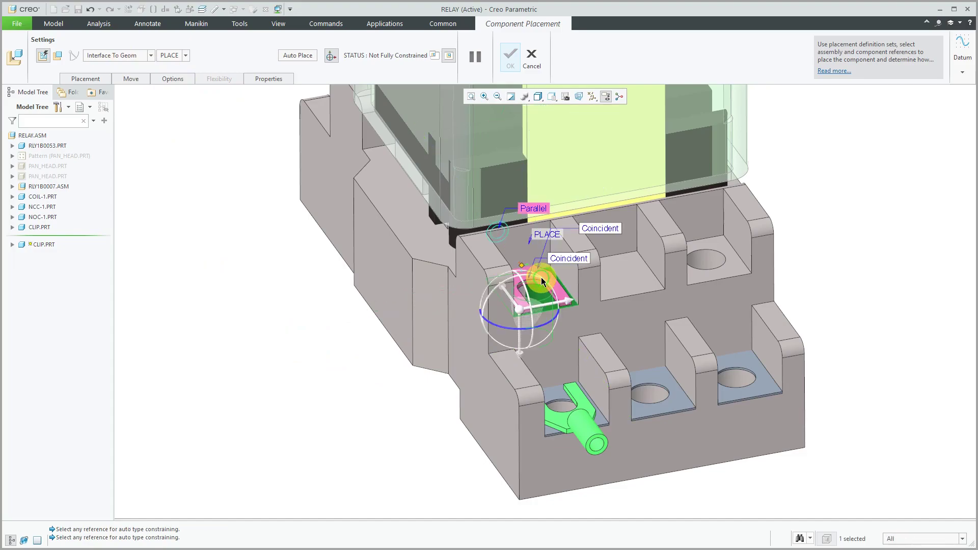
{"action": "left_click", "coordinate": [588, 327]}
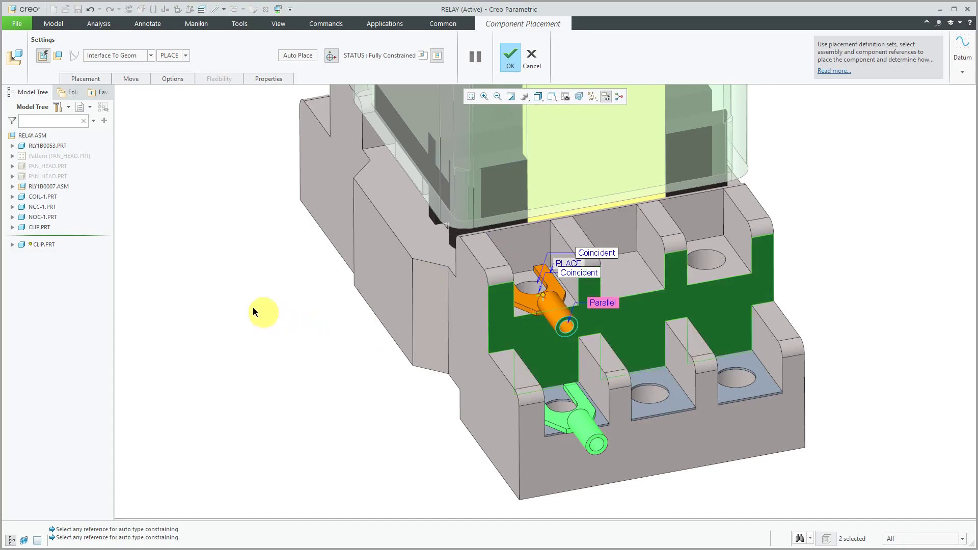
{"action": "right_click", "coordinate": [222, 291]}
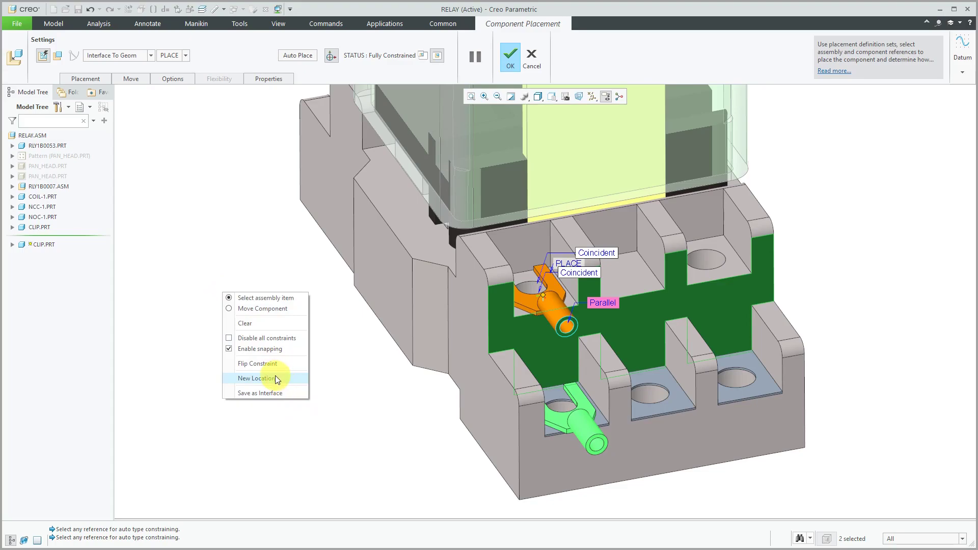
{"action": "left_click", "coordinate": [234, 255]}
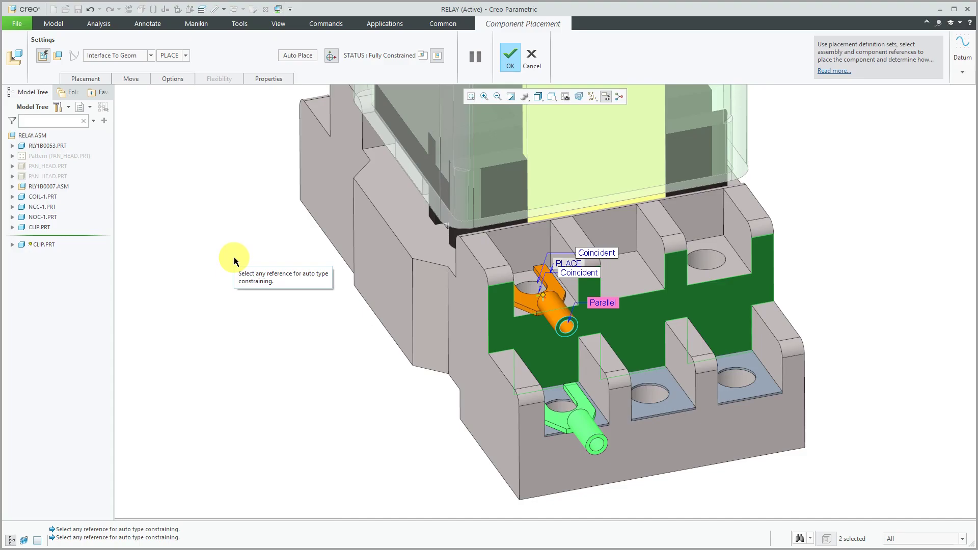
Step: Accept the second clip's placement in the relay assembly
{"action": "middle_click", "coordinate": [234, 261]}
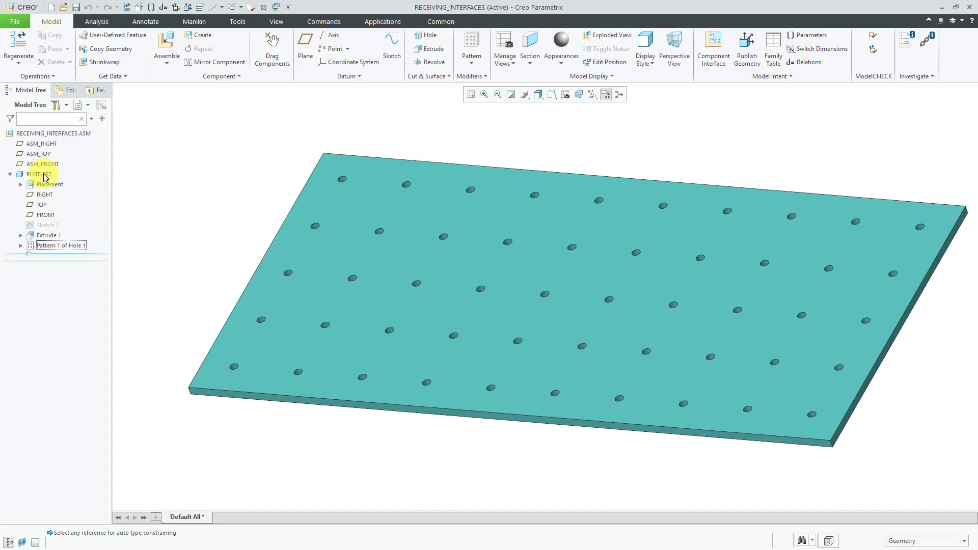
Step: Open PLATE.PRT and expand its hole pattern to inspect Hole 1 [1, 1]
{"action": "left_click", "coordinate": [45, 175]}
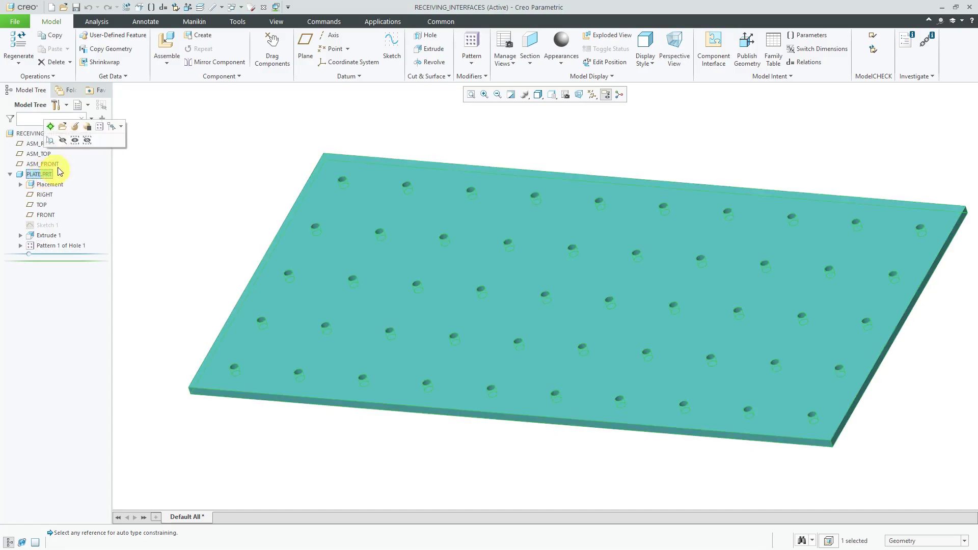
{"action": "left_click", "coordinate": [63, 130]}
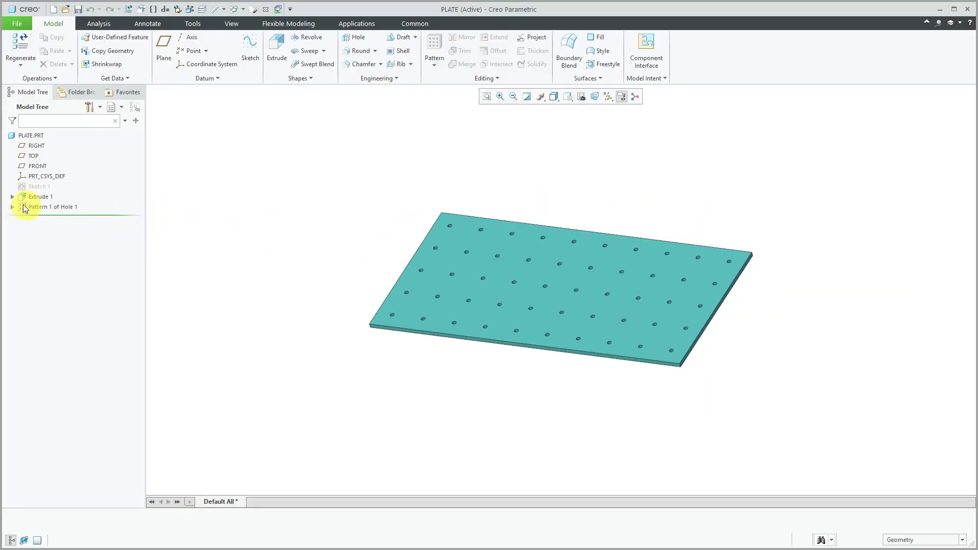
{"action": "left_click", "coordinate": [12, 206]}
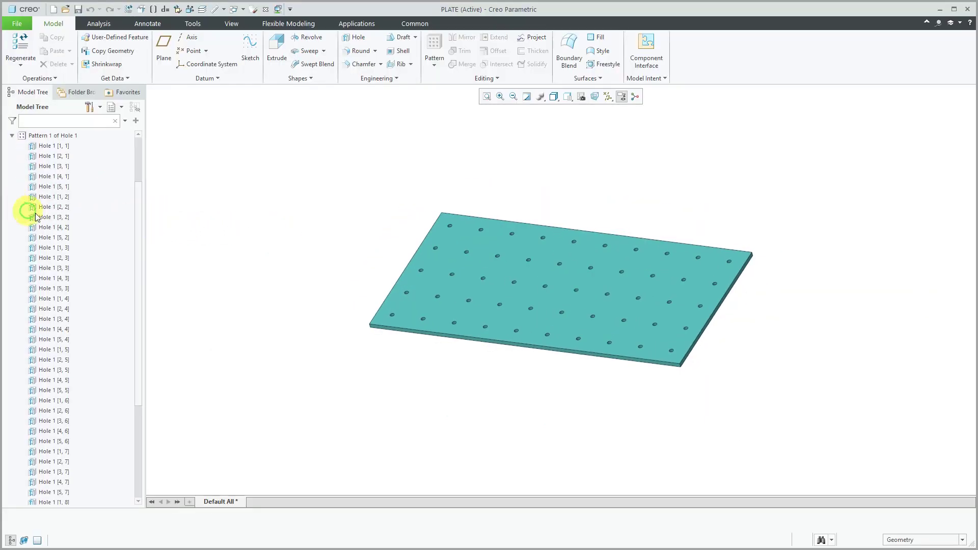
{"action": "left_click", "coordinate": [61, 147]}
{"action": "scroll", "coordinate": [374, 323], "scroll_direction": "up", "scroll_amount": 5}
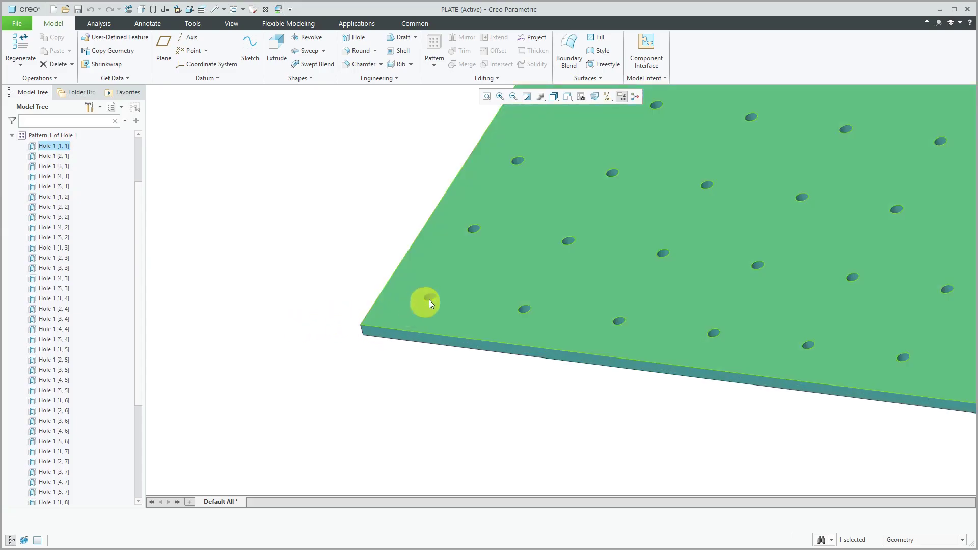
{"action": "scroll", "coordinate": [429, 300], "scroll_direction": "up", "scroll_amount": 3}
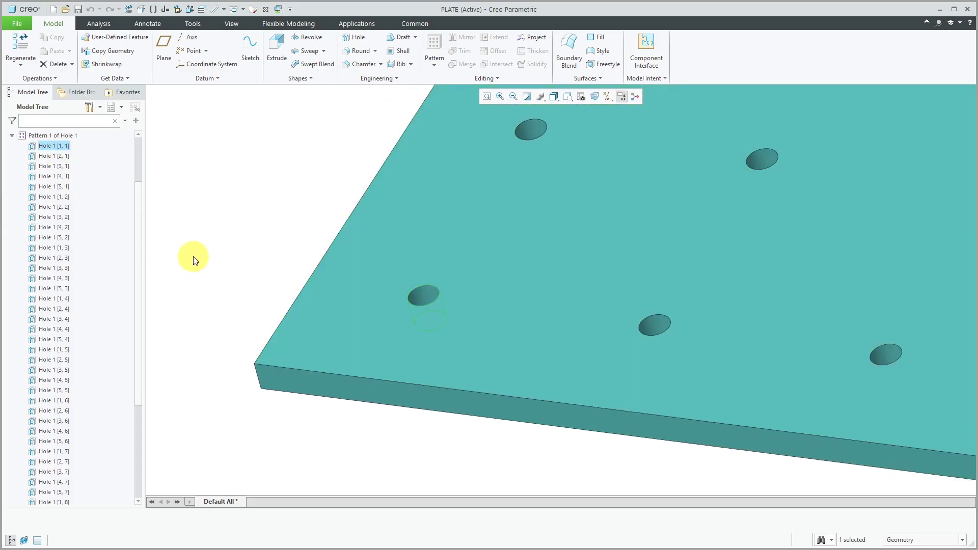
{"action": "left_click", "coordinate": [12, 136]}
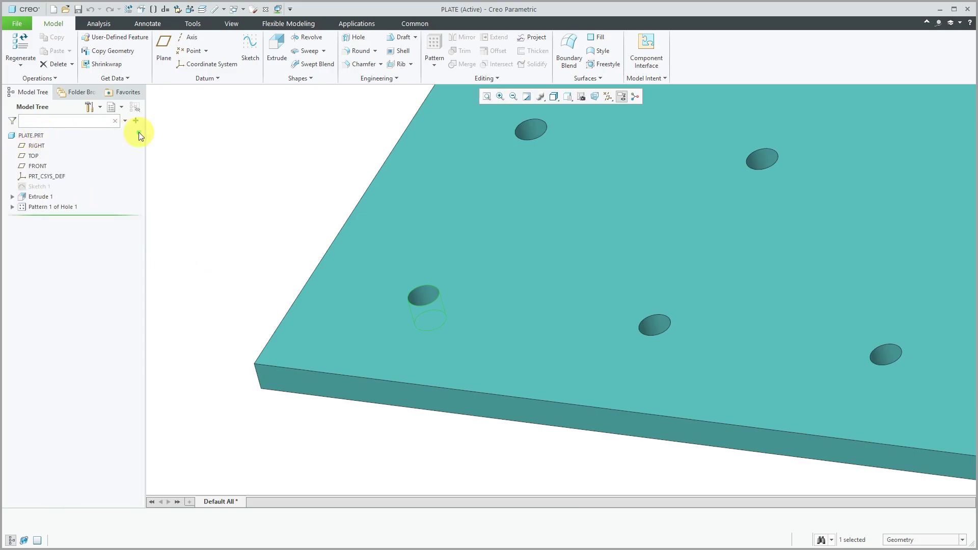
Step: Create a component interface named RECEIVING, set to receiving-only and not default
{"action": "left_click", "coordinate": [647, 51]}
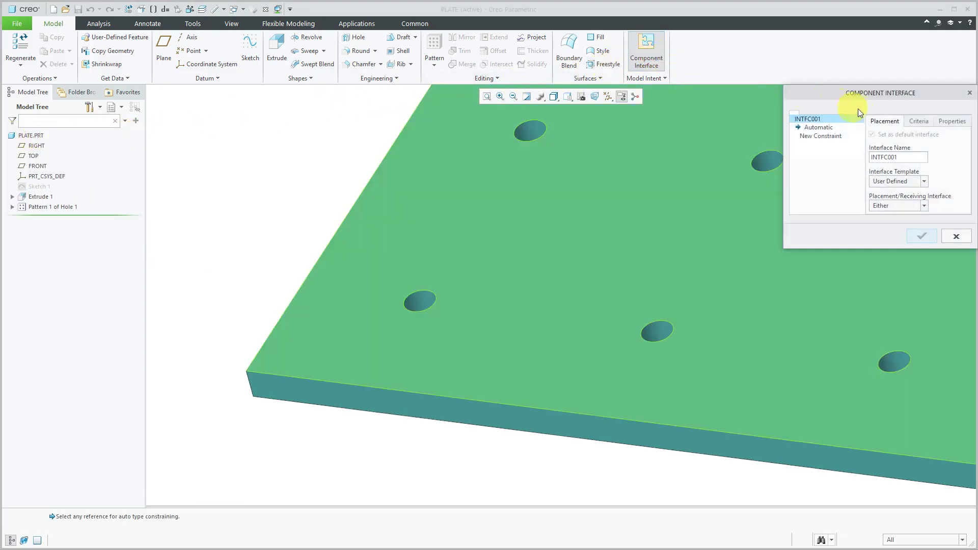
{"action": "double_click", "coordinate": [908, 157]}
{"action": "type", "text": "re"}
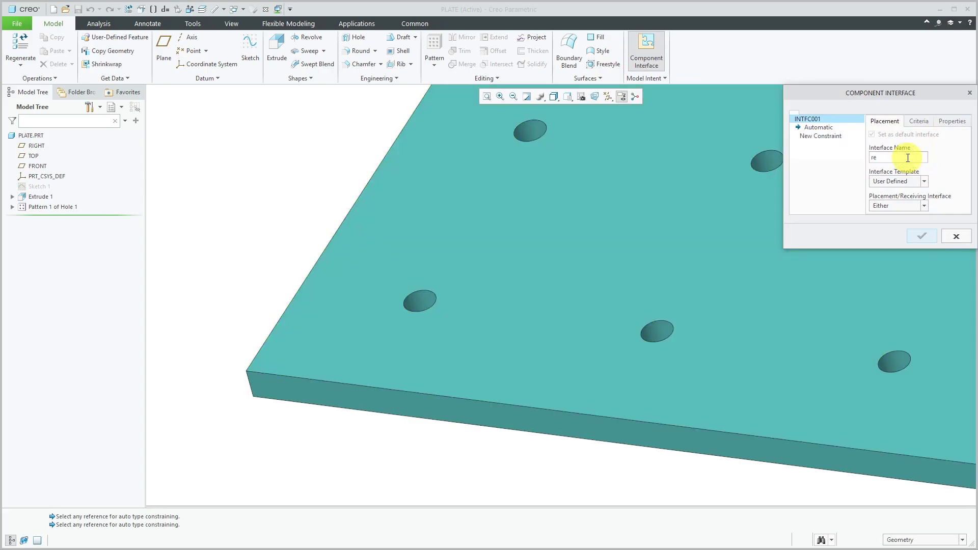
{"action": "type", "text": "ceiving"}
{"action": "key", "text": "Return"}
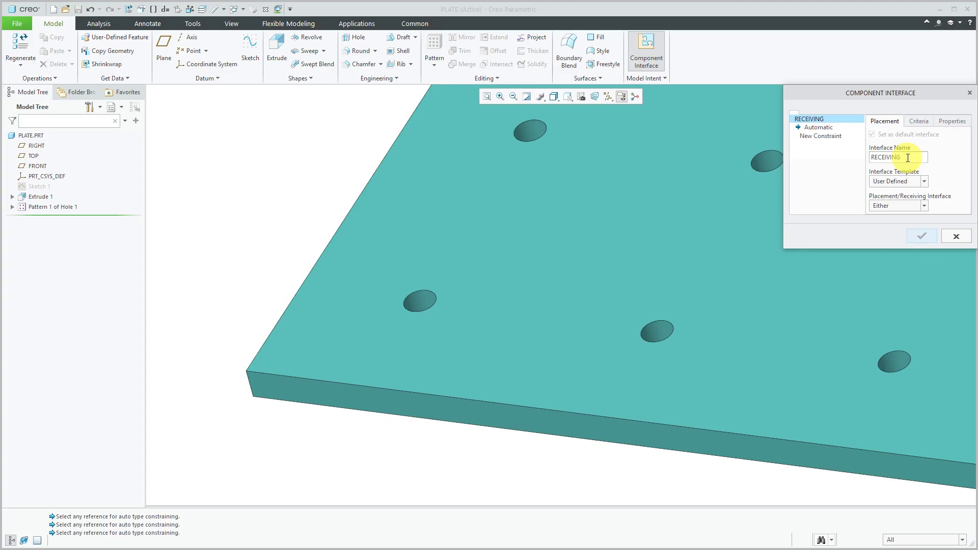
{"action": "left_click", "coordinate": [925, 206]}
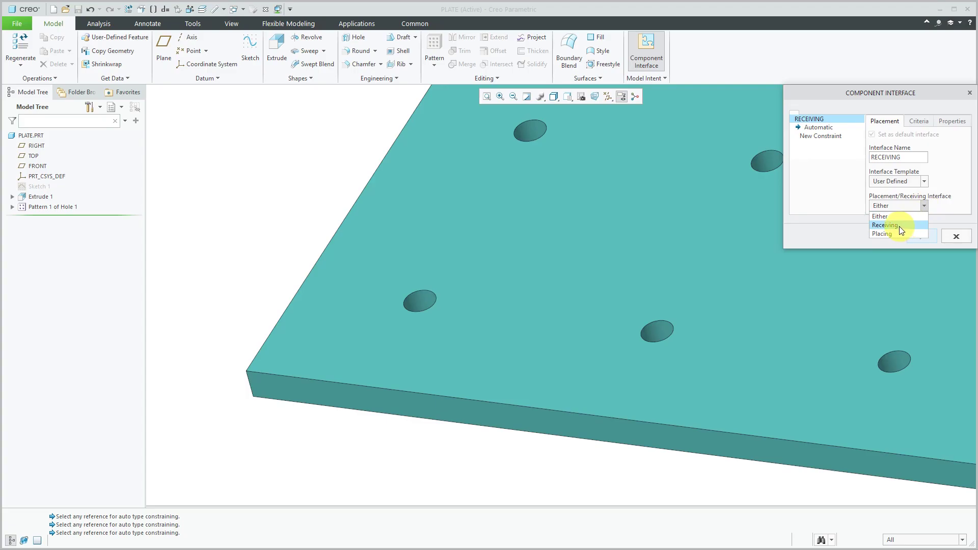
{"action": "left_click", "coordinate": [899, 226]}
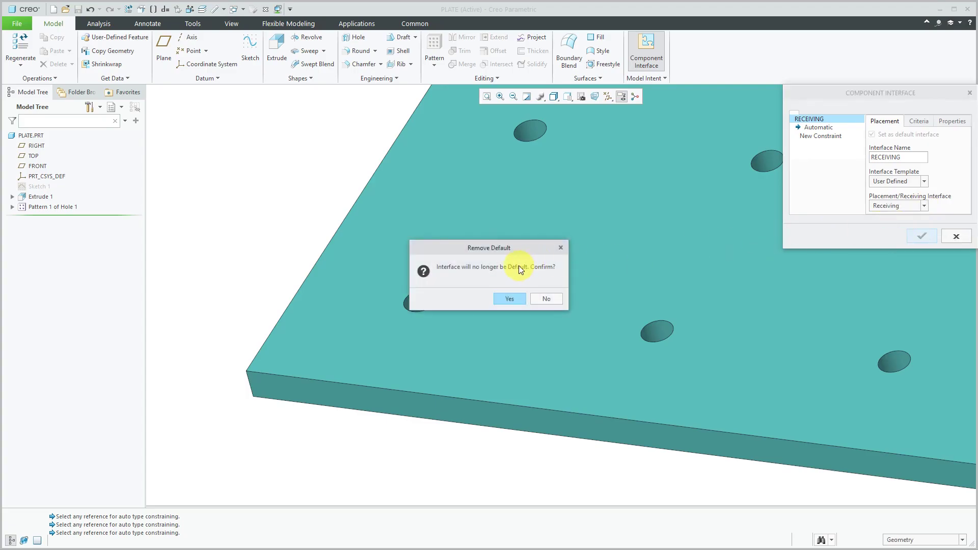
{"action": "left_click", "coordinate": [511, 299]}
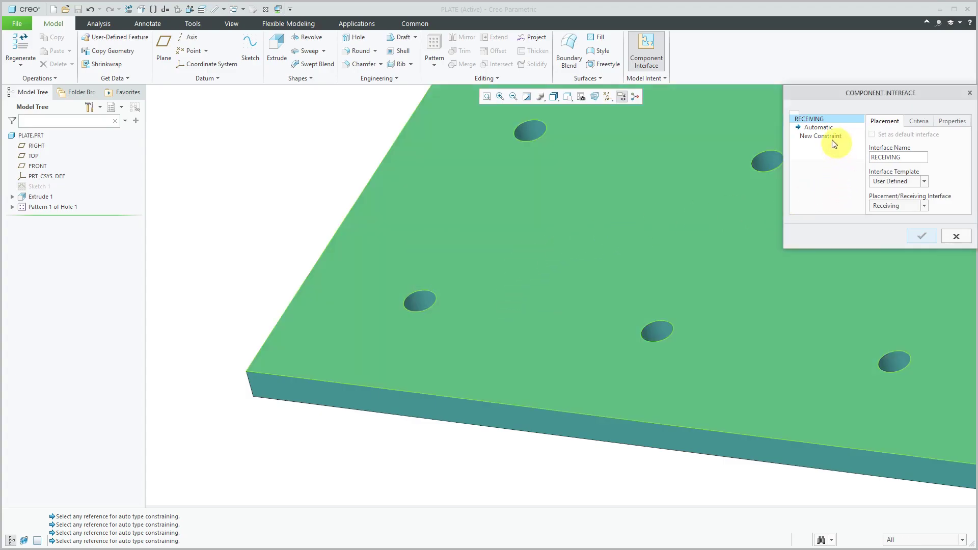
Step: Constrain RECEIVING Coincident to the corner hole surface and the plate's top face, then save it
{"action": "left_click", "coordinate": [425, 303]}
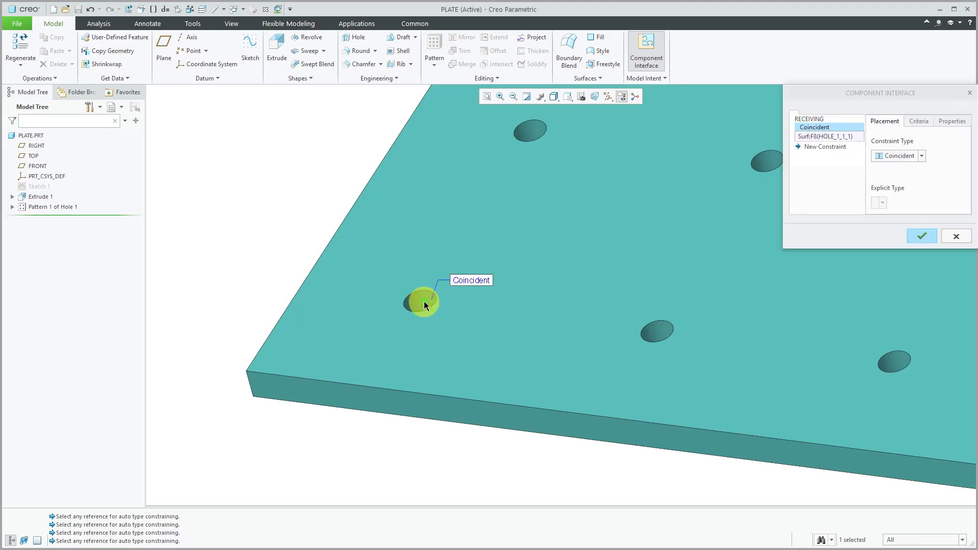
{"action": "left_click", "coordinate": [825, 147]}
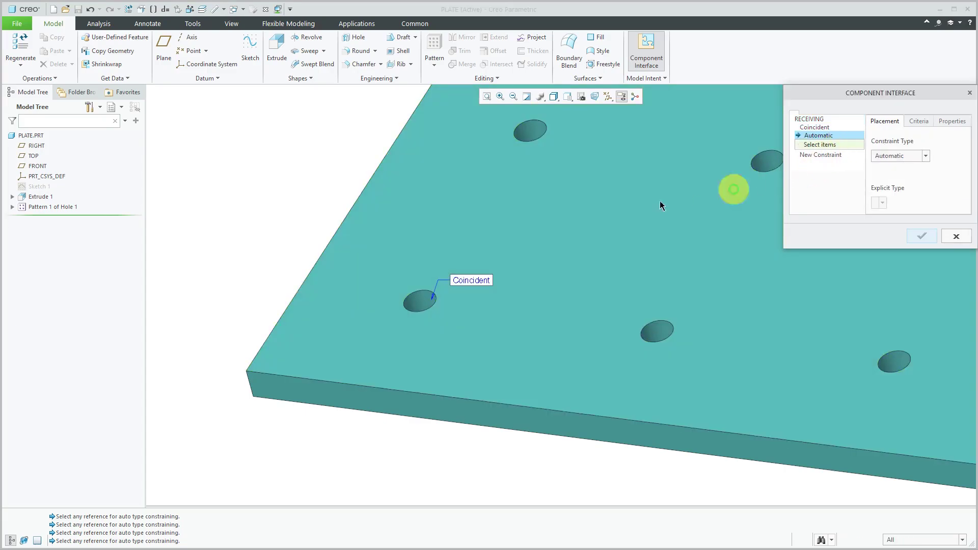
{"action": "left_click", "coordinate": [495, 236]}
{"action": "left_click", "coordinate": [933, 251]}
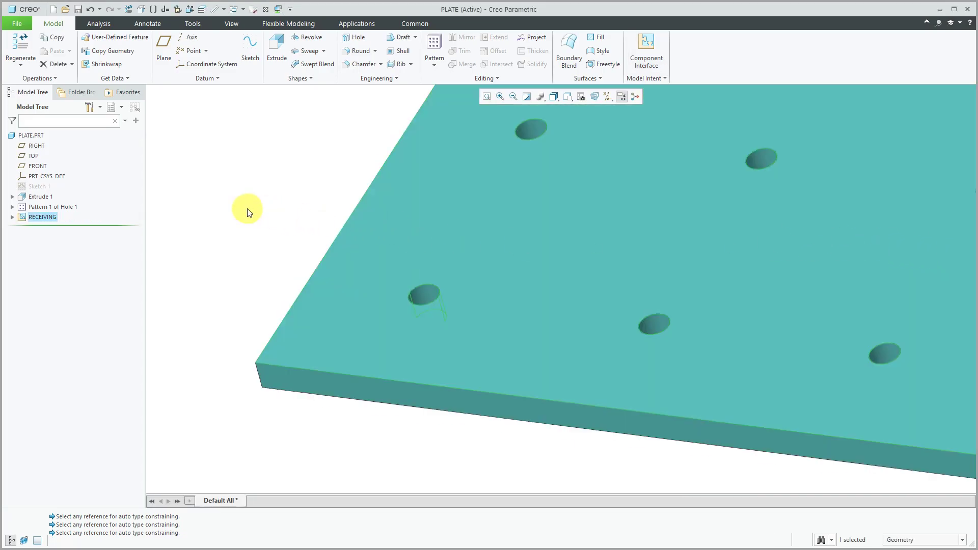
Step: Move the RECEIVING interface from the model tree into PLATE.PRT's Footer
{"action": "left_click", "coordinate": [254, 208]}
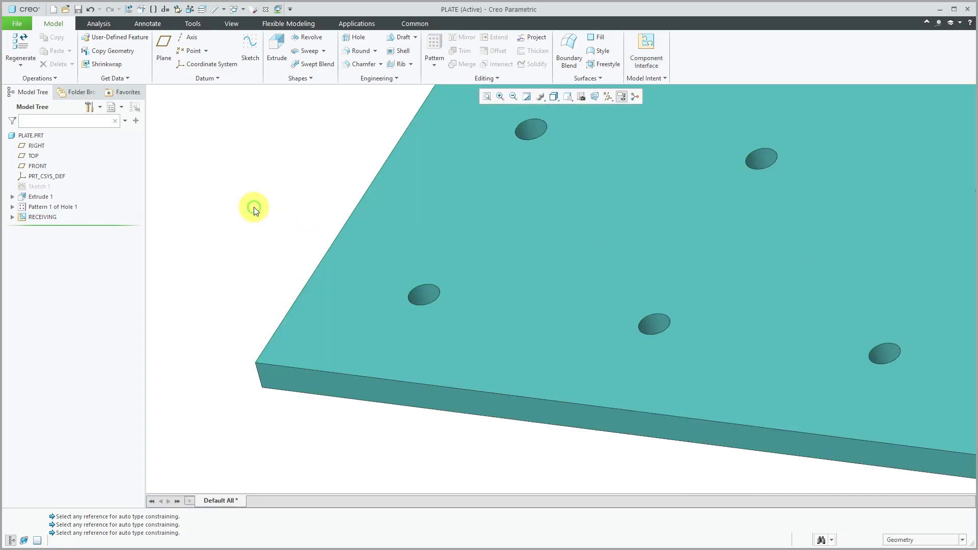
{"action": "right_click", "coordinate": [48, 219]}
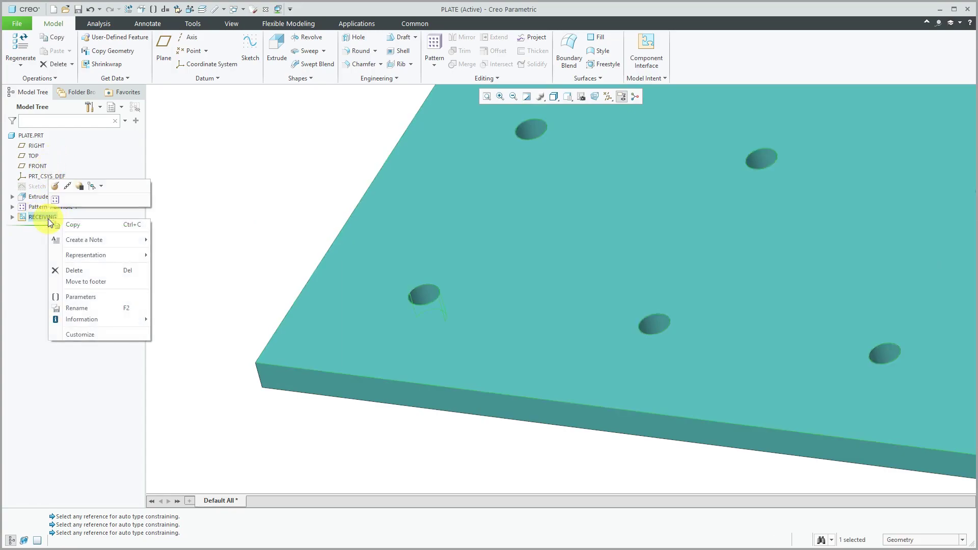
{"action": "left_click", "coordinate": [82, 281]}
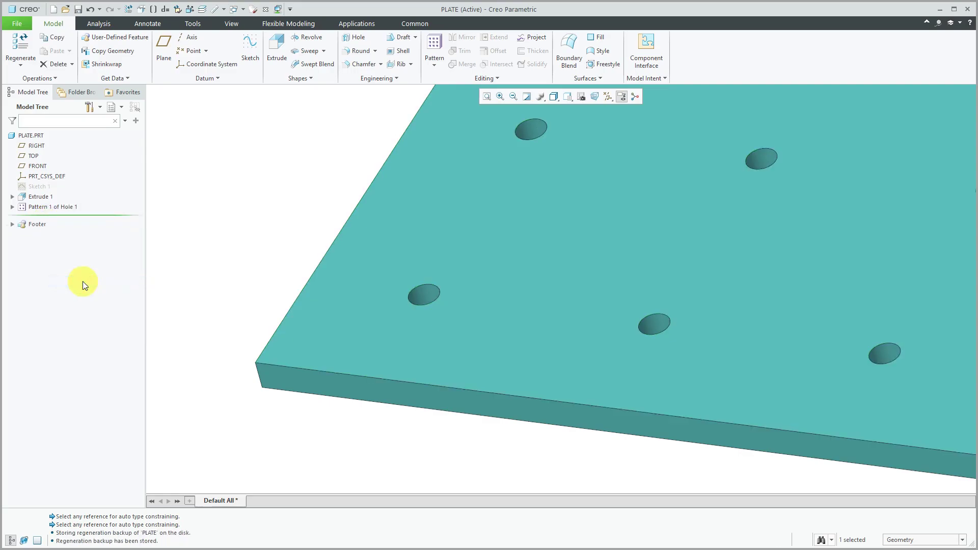
{"action": "scroll", "coordinate": [298, 291], "scroll_direction": "down", "scroll_amount": 5}
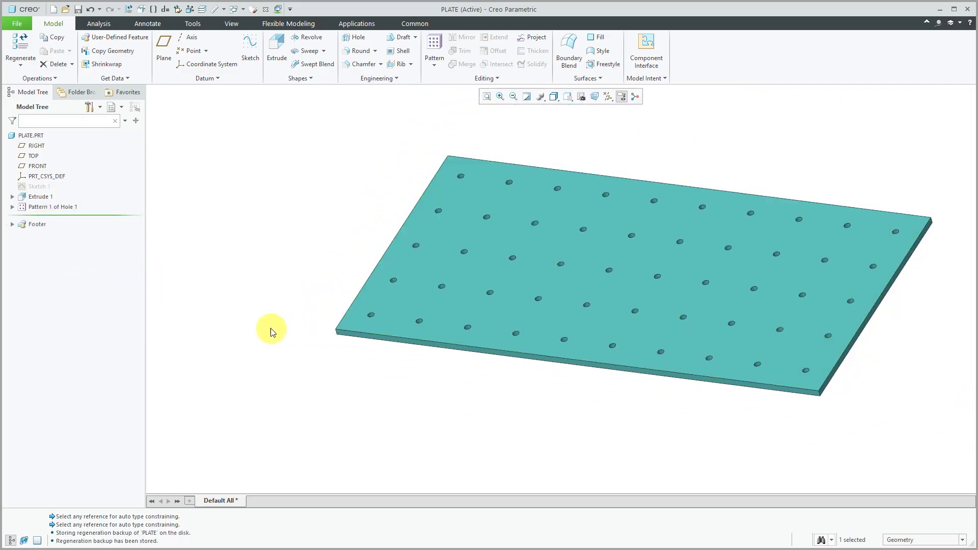
Step: Reference-pattern the RECEIVING interface under Footer > INTERFACES across all plate holes
{"action": "left_click", "coordinate": [12, 225]}
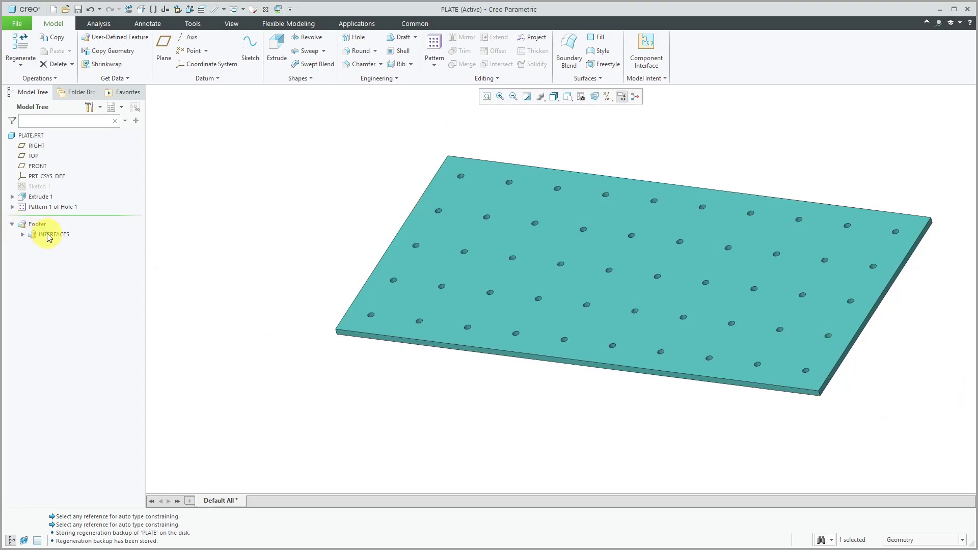
{"action": "left_click", "coordinate": [23, 234]}
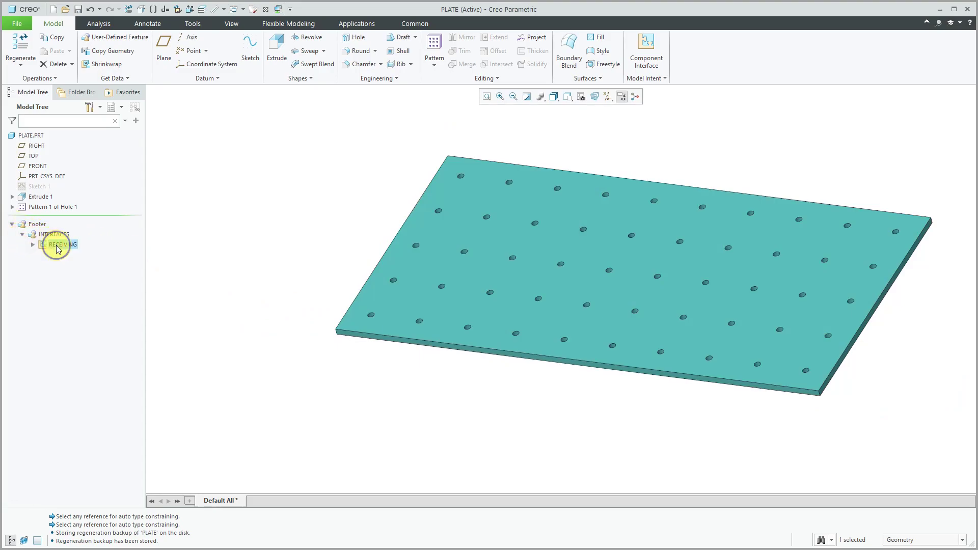
{"action": "right_click", "coordinate": [56, 248]}
{"action": "left_click", "coordinate": [61, 224]}
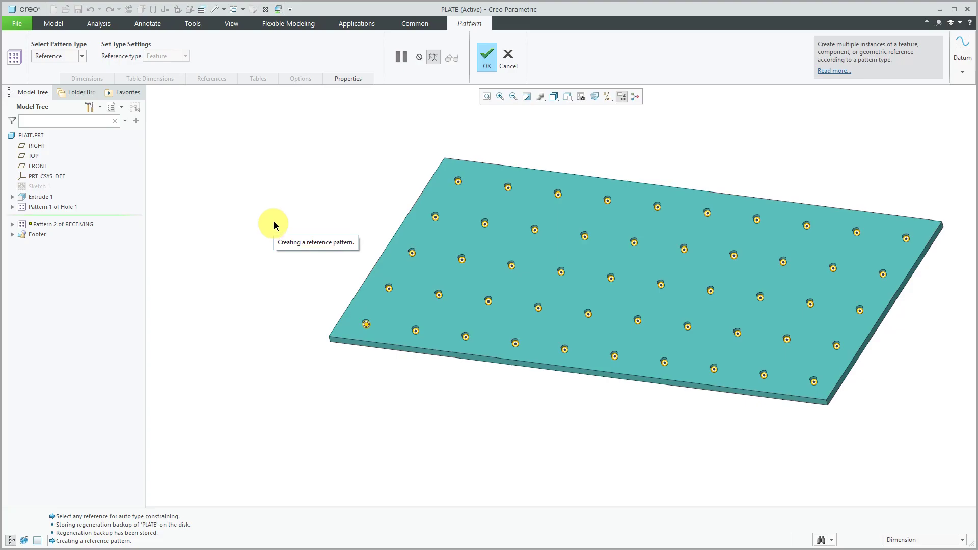
{"action": "left_click", "coordinate": [485, 67]}
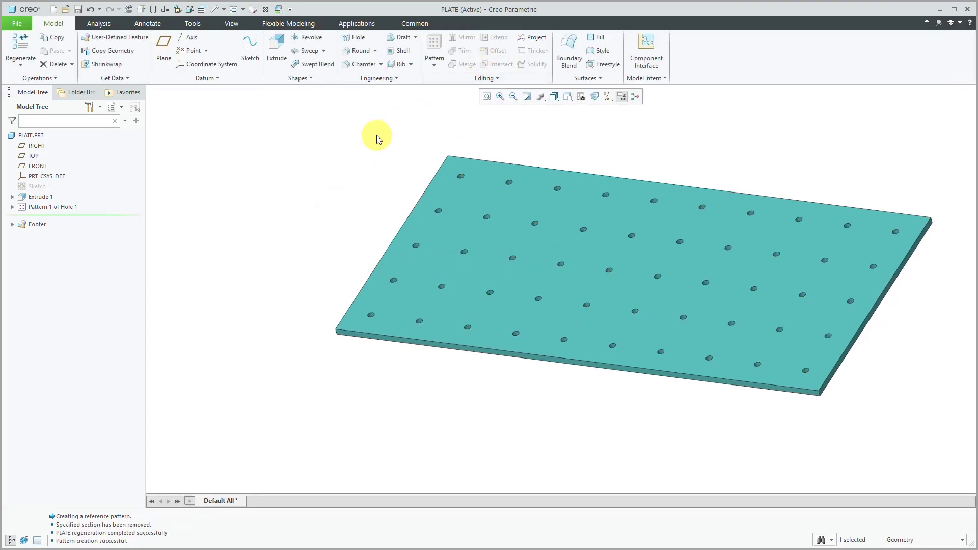
Step: Close the PLATE and BOLT part windows to return to RECEIVING_INTERFACES.ASM
{"action": "left_click", "coordinate": [266, 10]}
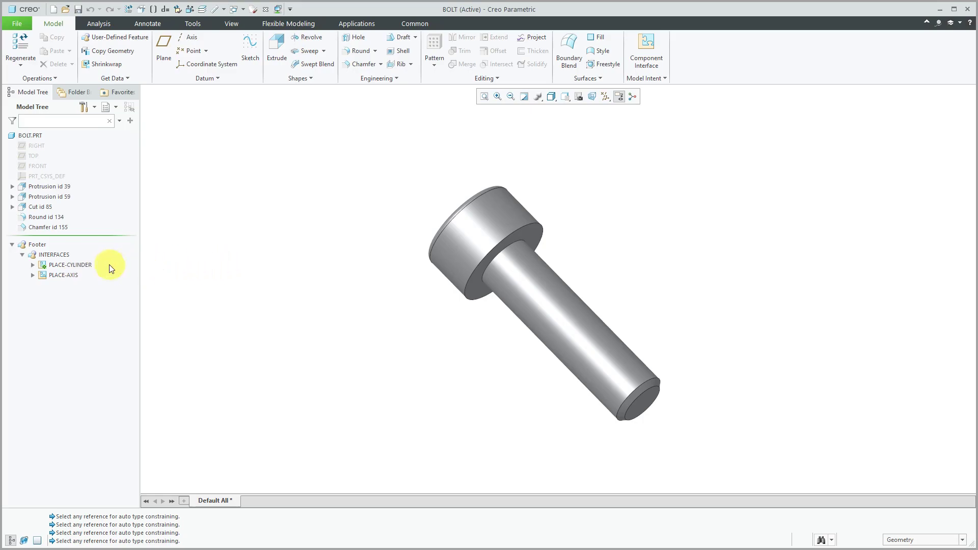
{"action": "left_click", "coordinate": [264, 9]}
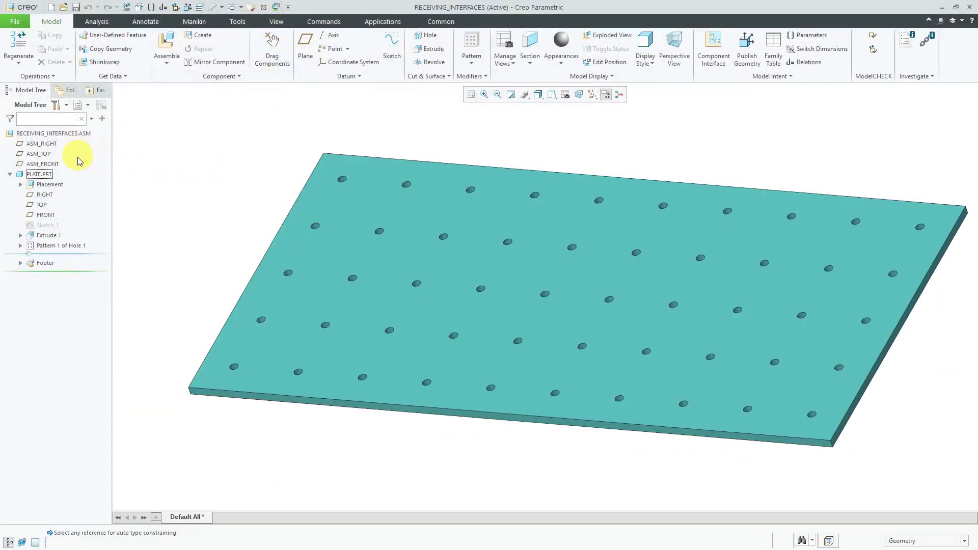
Step: Assemble bolt.prt from the session files beside the plate and open the Interface To Geom dropdown
{"action": "left_click", "coordinate": [167, 45]}
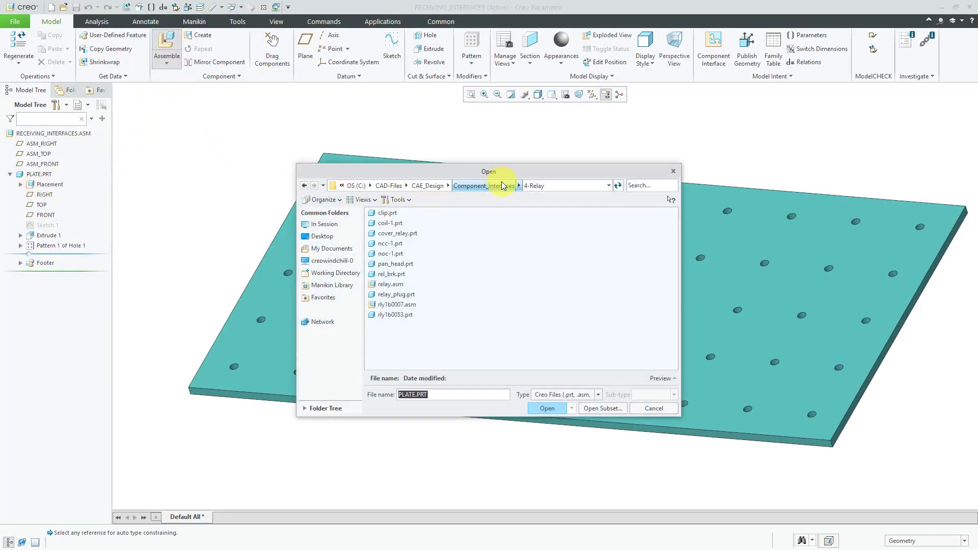
{"action": "left_click", "coordinate": [322, 224]}
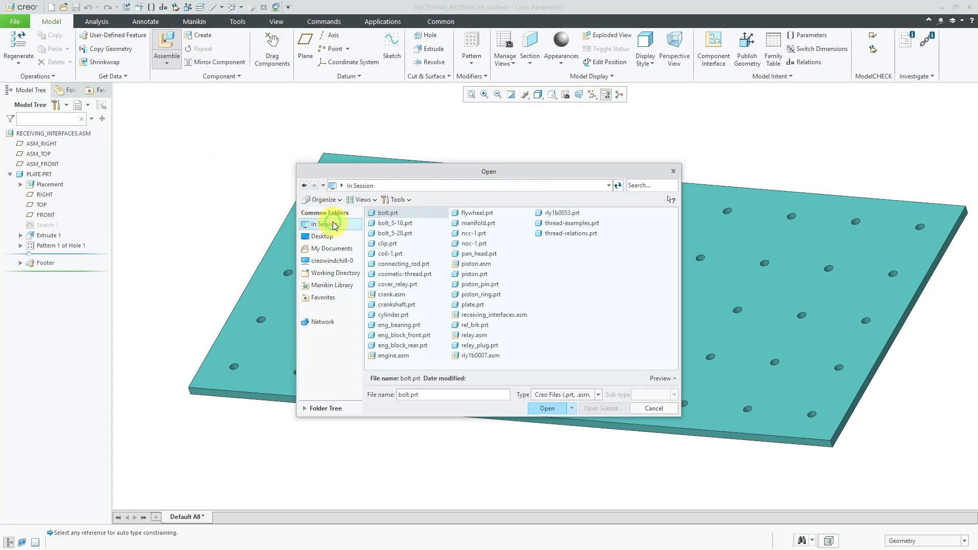
{"action": "double_click", "coordinate": [390, 214]}
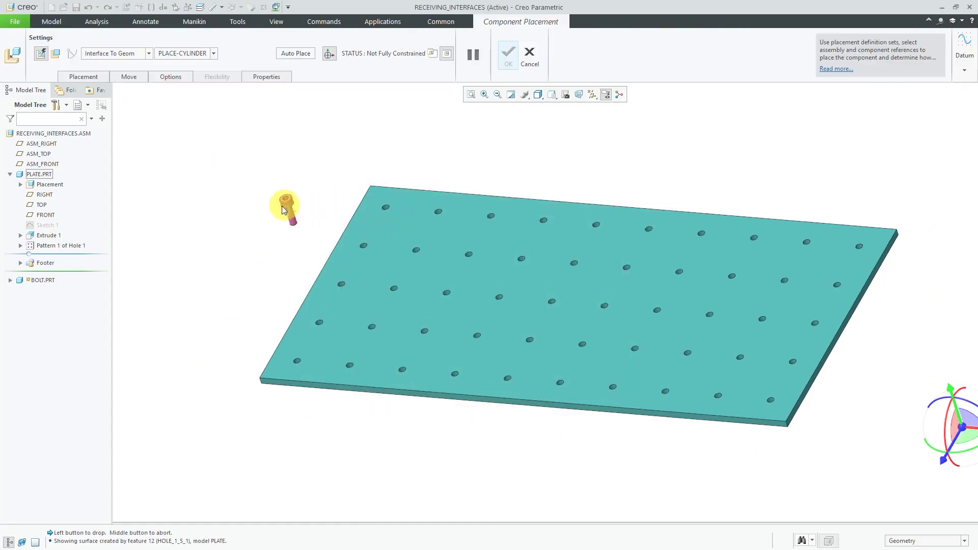
{"action": "left_click", "coordinate": [229, 228]}
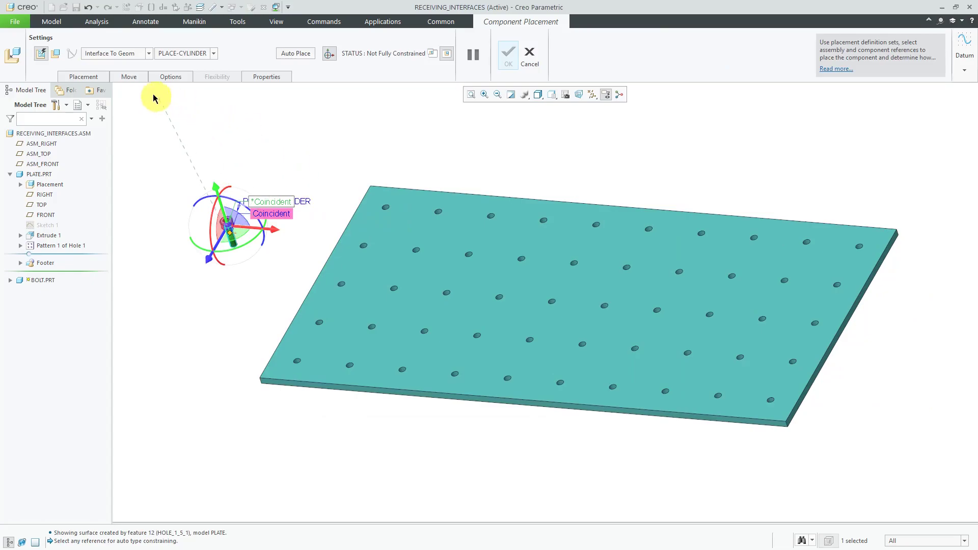
{"action": "left_click", "coordinate": [133, 57]}
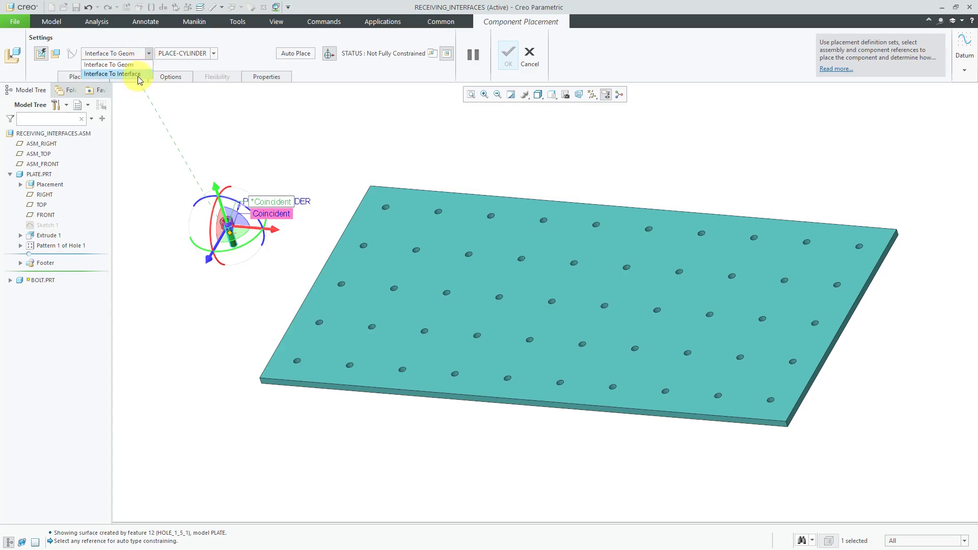
Step: Switch to Interface To Interface and place bolts in the four corner, two bottom-row and two top-row holes
{"action": "left_click", "coordinate": [139, 74]}
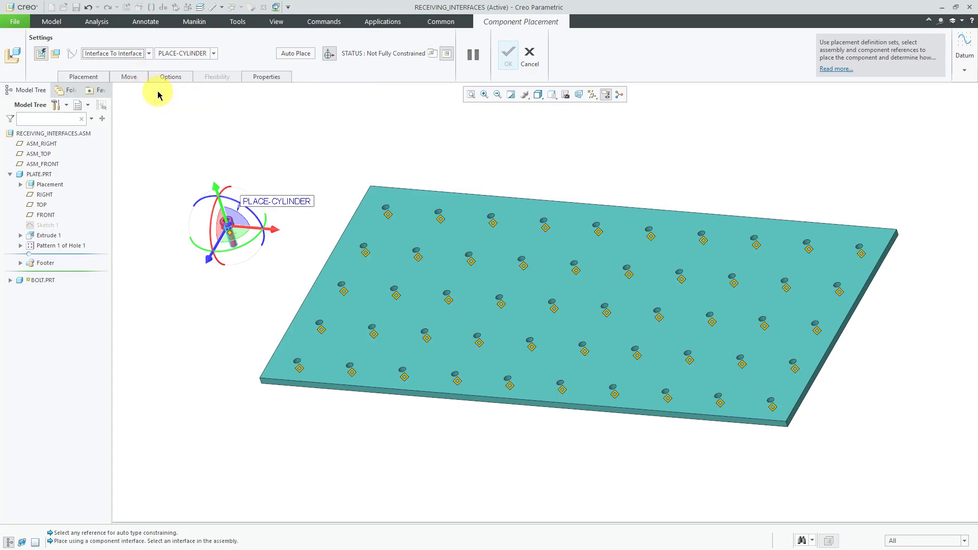
{"action": "left_click", "coordinate": [295, 369]}
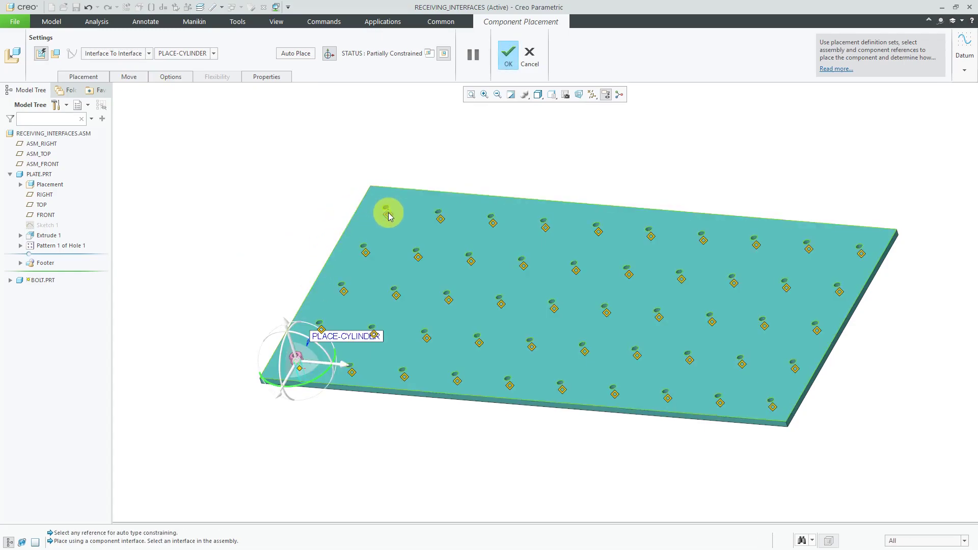
{"action": "left_click", "coordinate": [389, 212]}
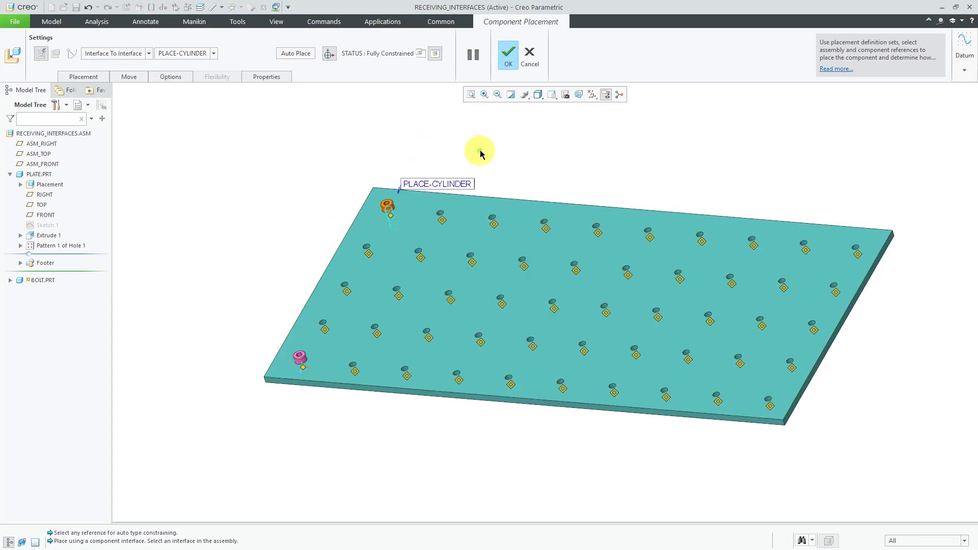
{"action": "left_click", "coordinate": [858, 254]}
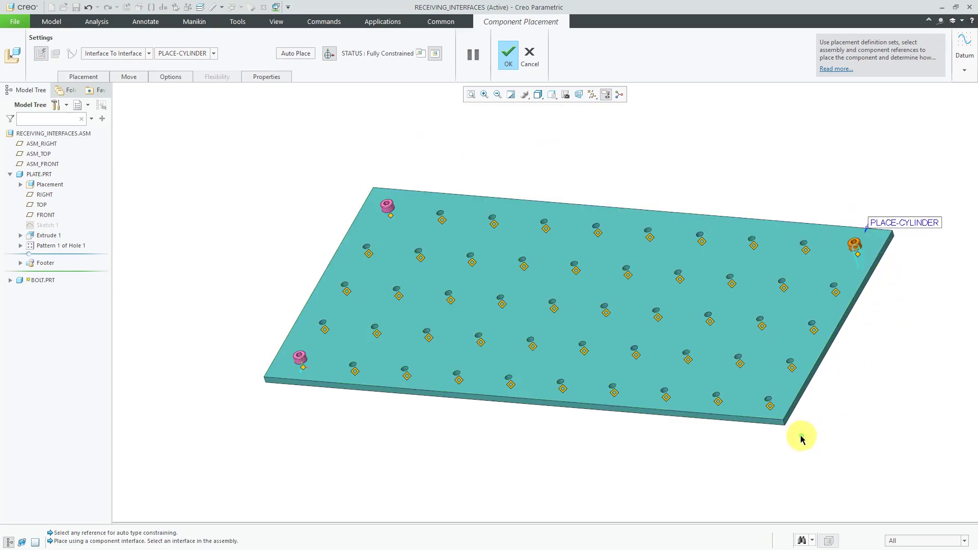
{"action": "left_click", "coordinate": [771, 406]}
{"action": "left_click", "coordinate": [564, 391]}
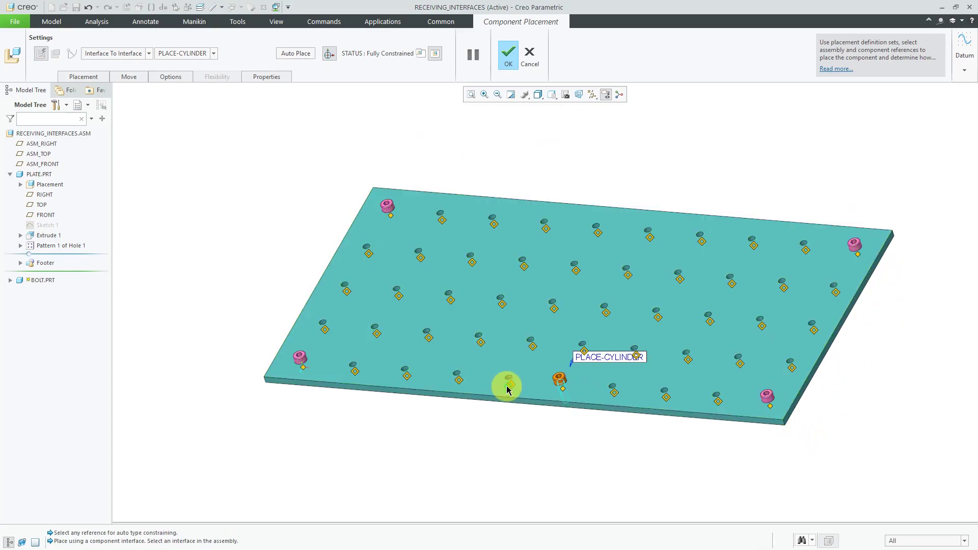
{"action": "left_click", "coordinate": [510, 387]}
{"action": "left_click", "coordinate": [597, 234]}
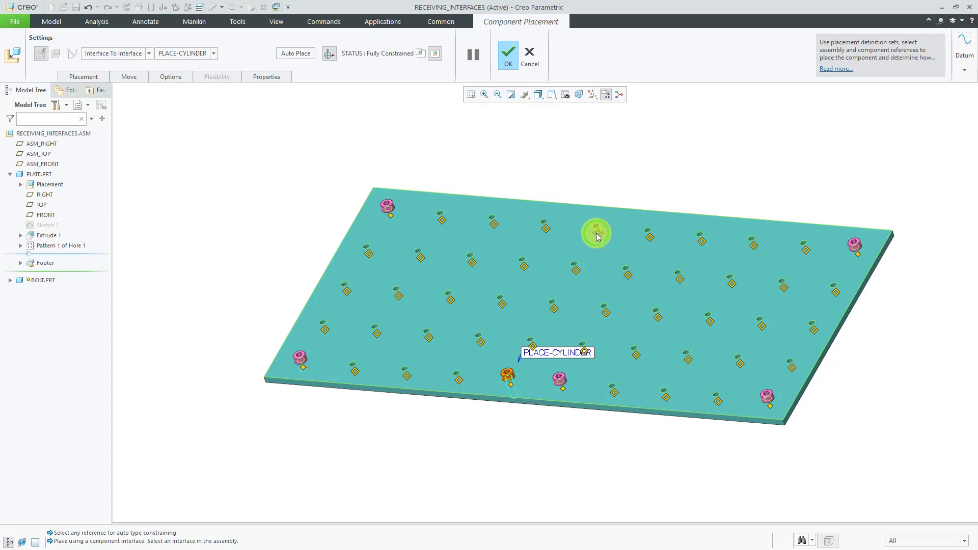
{"action": "left_click", "coordinate": [626, 185]}
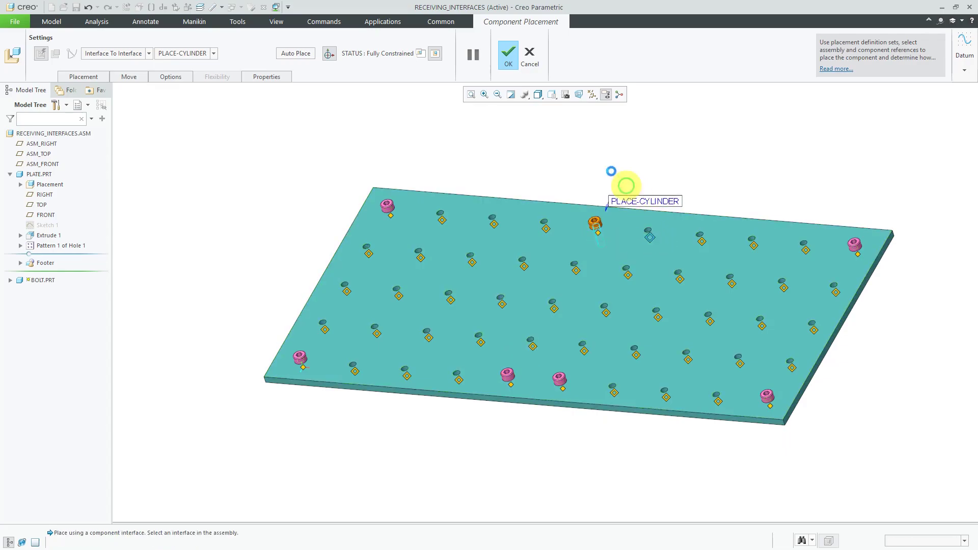
{"action": "middle_click", "coordinate": [505, 148]}
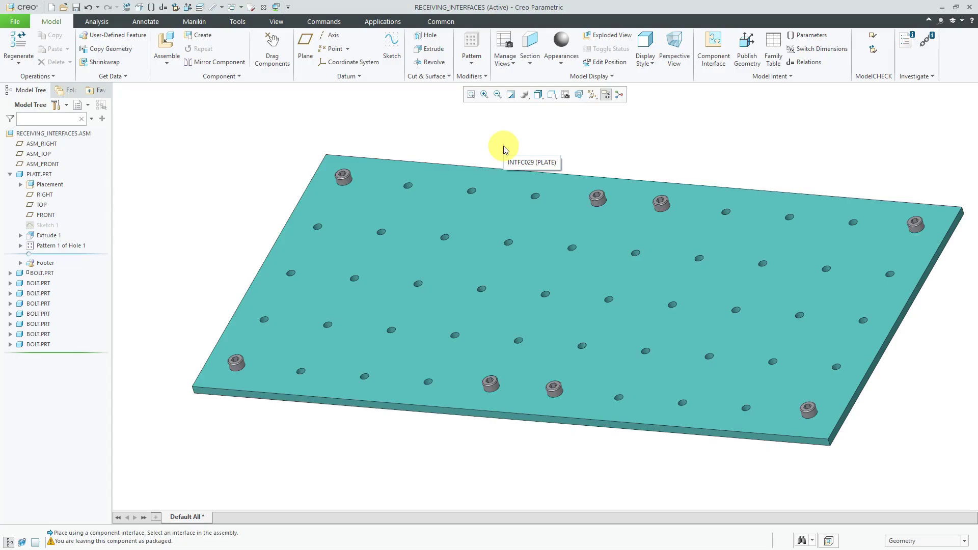
Step: In the Assembly options, set the automatic placement interface to From List and apply without saving
{"action": "left_click", "coordinate": [14, 23]}
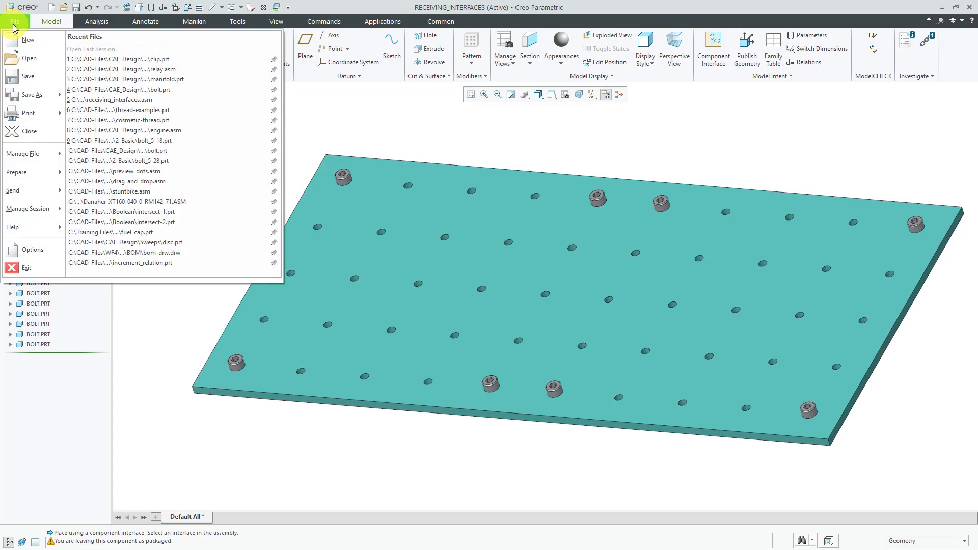
{"action": "left_click", "coordinate": [31, 249]}
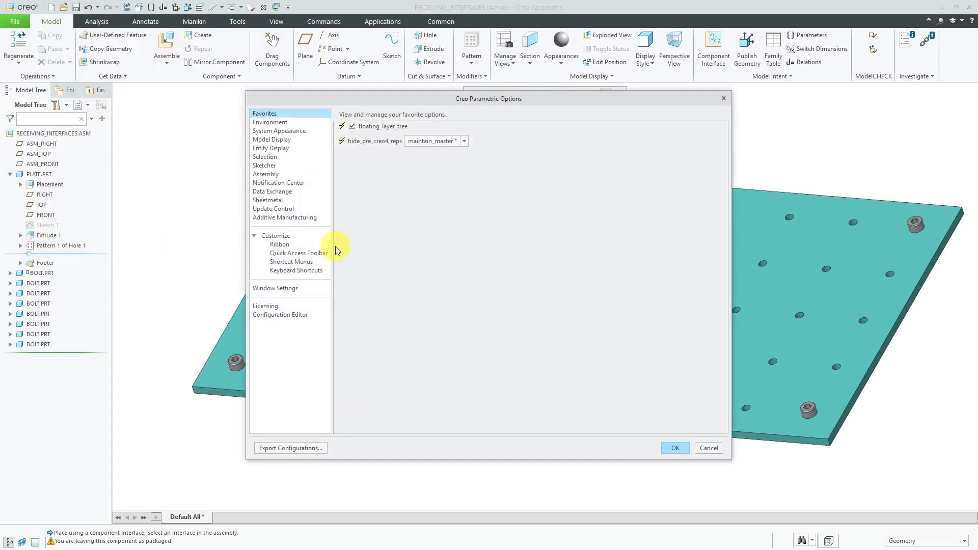
{"action": "left_click", "coordinate": [274, 176]}
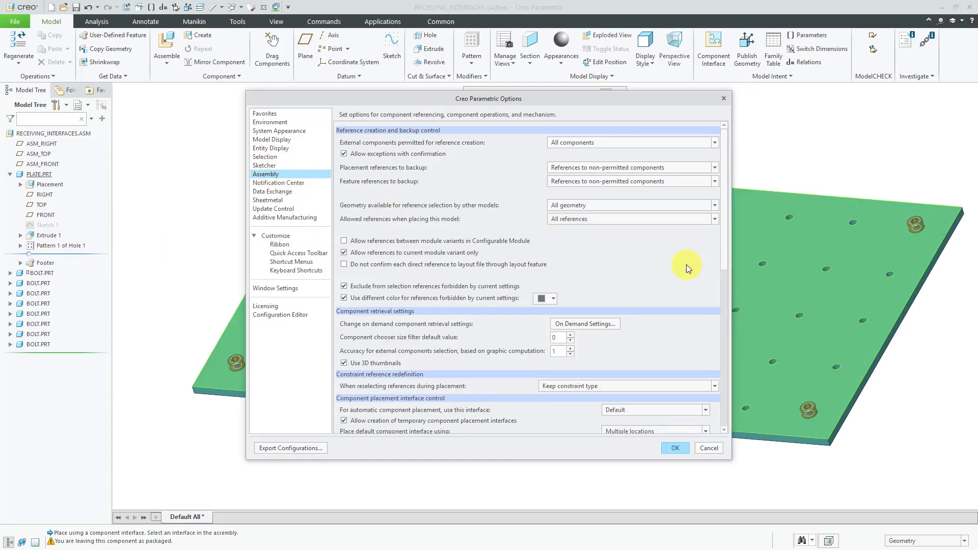
{"action": "scroll", "coordinate": [686, 264], "scroll_direction": "down", "scroll_amount": 5}
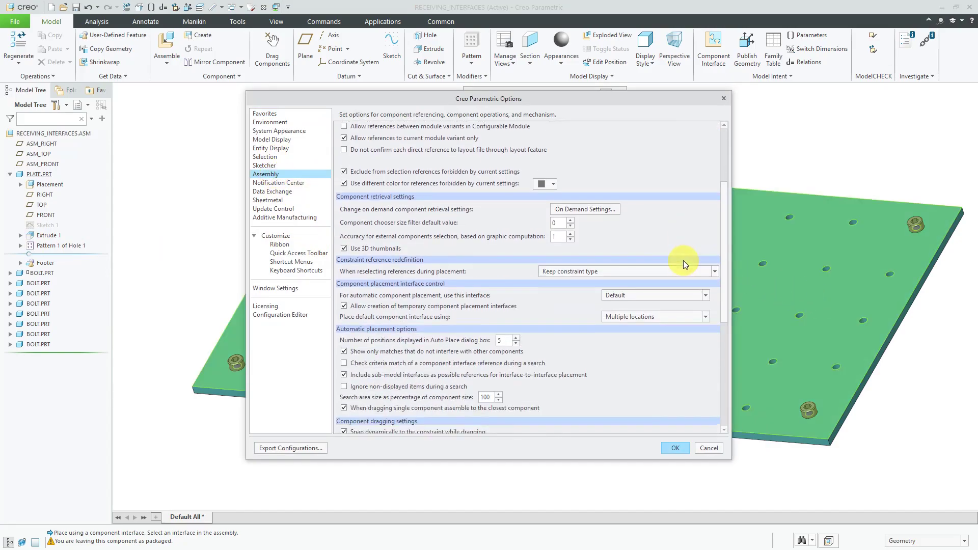
{"action": "scroll", "coordinate": [683, 261], "scroll_direction": "down", "scroll_amount": 4}
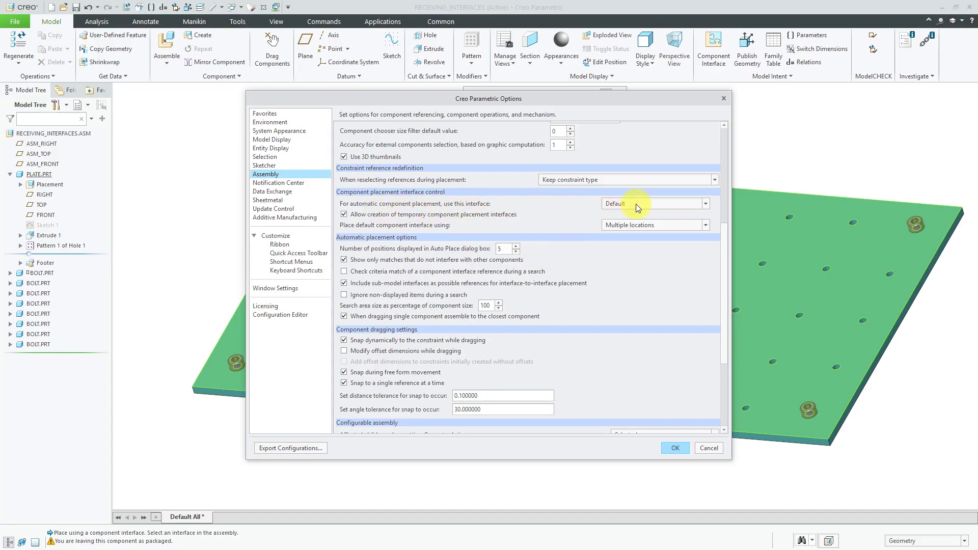
{"action": "left_click", "coordinate": [665, 205]}
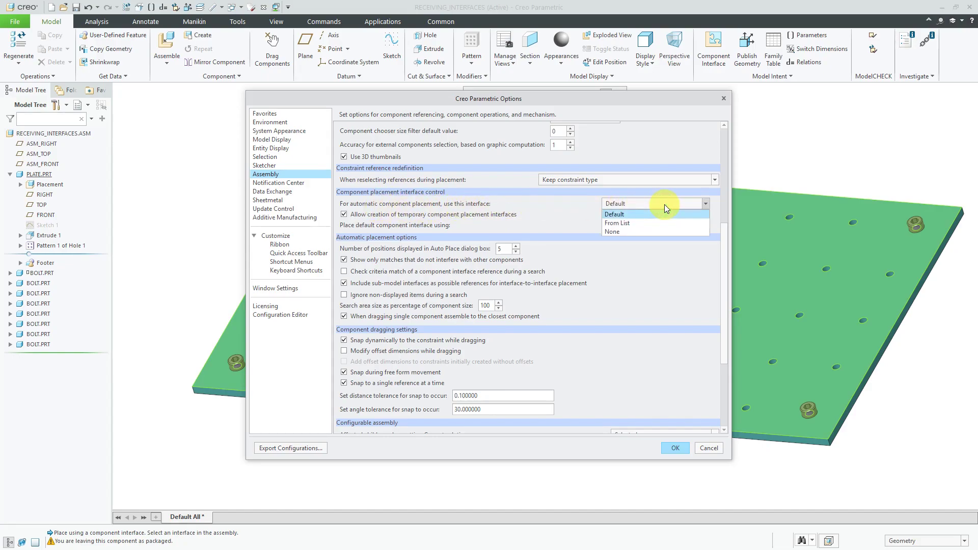
{"action": "left_click", "coordinate": [643, 223]}
{"action": "left_click", "coordinate": [676, 448]}
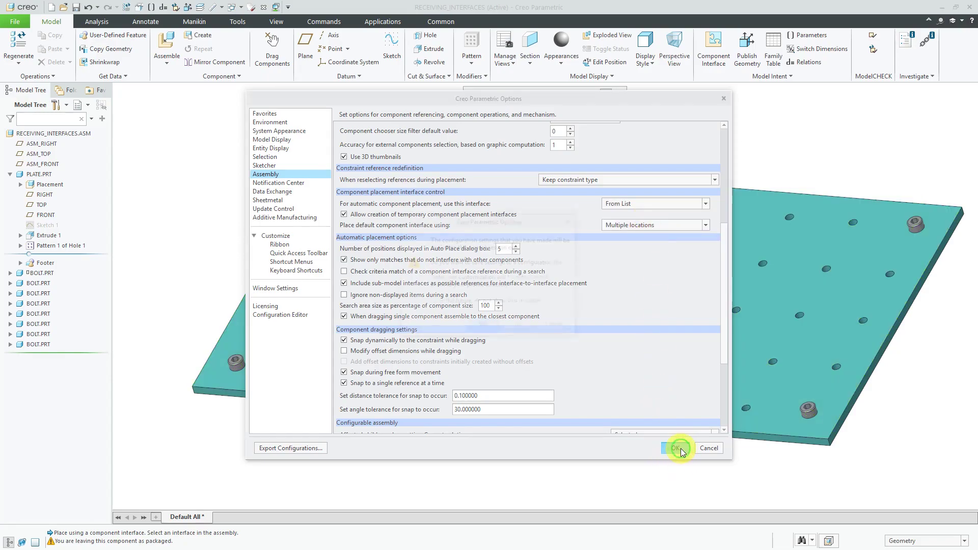
{"action": "left_click", "coordinate": [520, 327]}
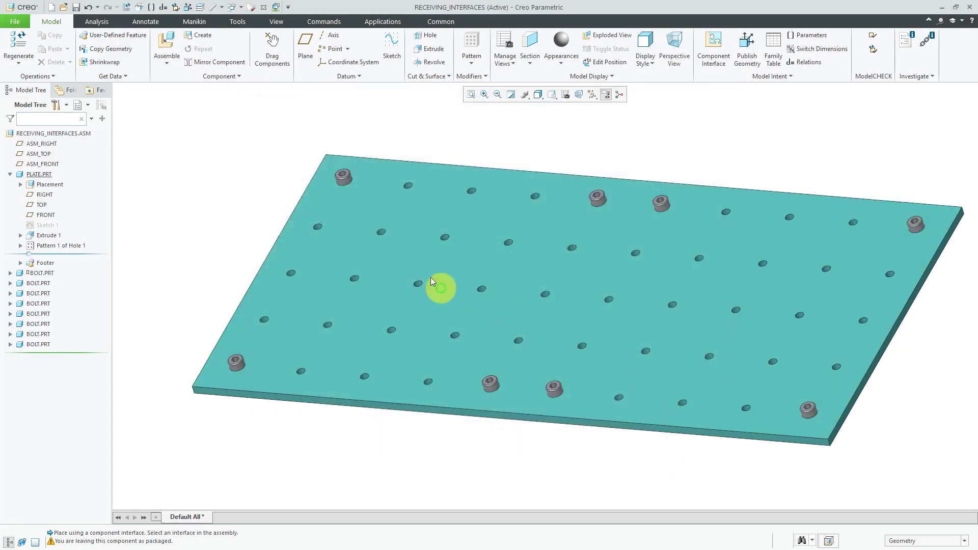
Step: Assemble another bolt.prt from the session files
{"action": "left_click", "coordinate": [163, 46]}
{"action": "left_click", "coordinate": [383, 214]}
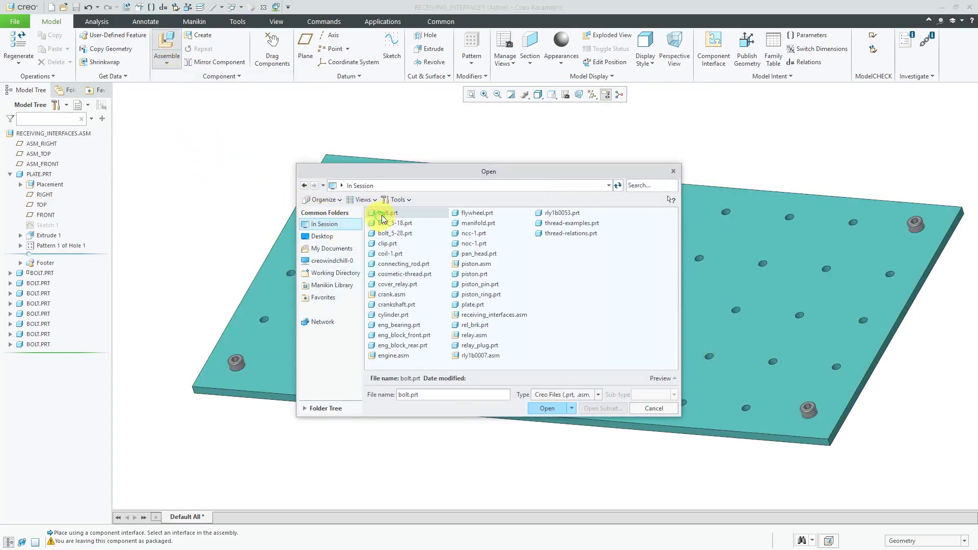
{"action": "double_click", "coordinate": [383, 214]}
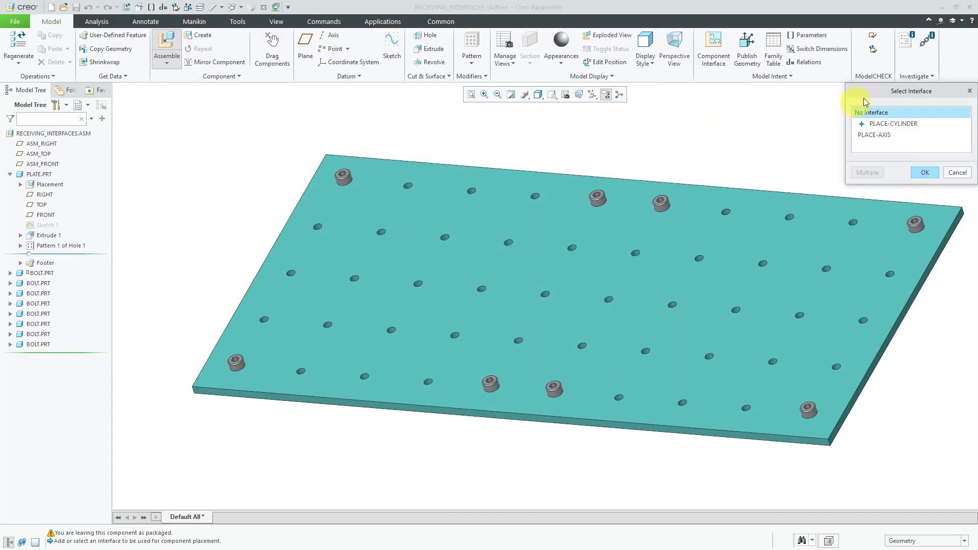
Step: Select PLACE-CYLINDER in the moved Select Interface dialog, then cancel the extra bolt
{"action": "left_click_drag", "start_coordinate": [879, 96], "coordinate": [802, 127]}
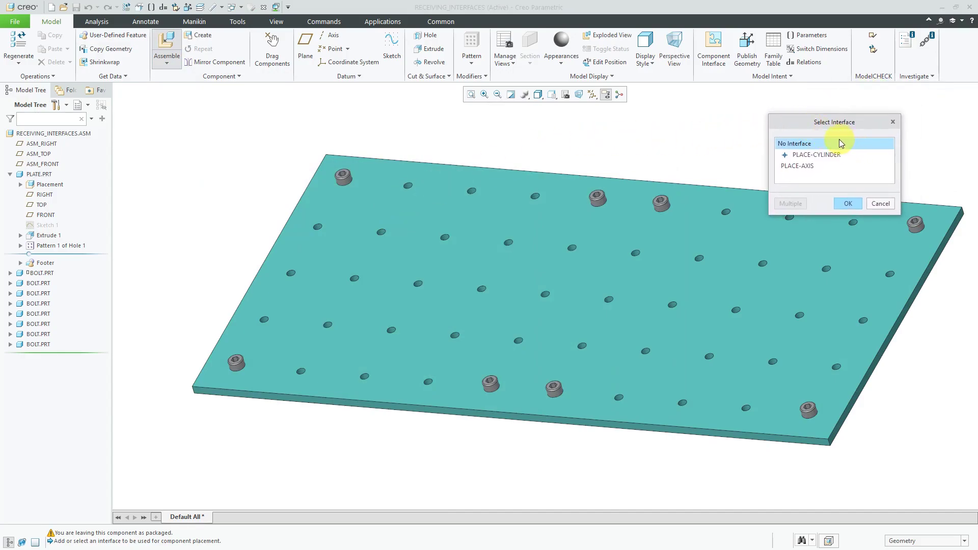
{"action": "left_click", "coordinate": [812, 155]}
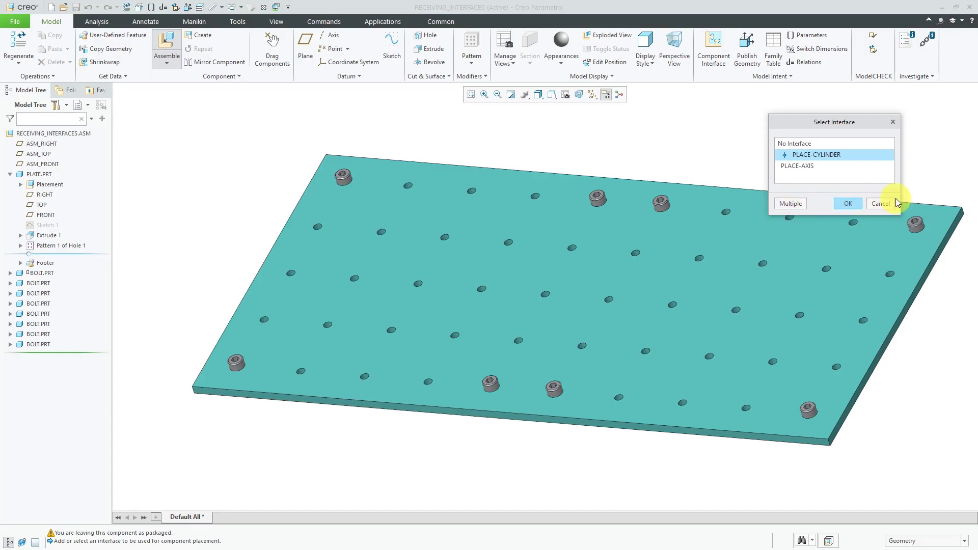
{"action": "left_click", "coordinate": [881, 204]}
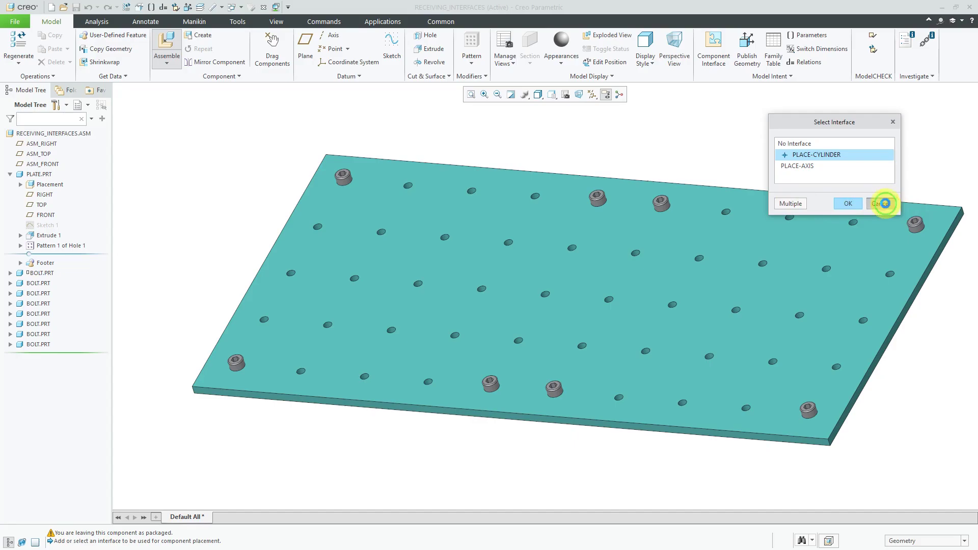
Step: Open the Assembly category of File > Options and scroll to component placement interface control
{"action": "left_click", "coordinate": [15, 22]}
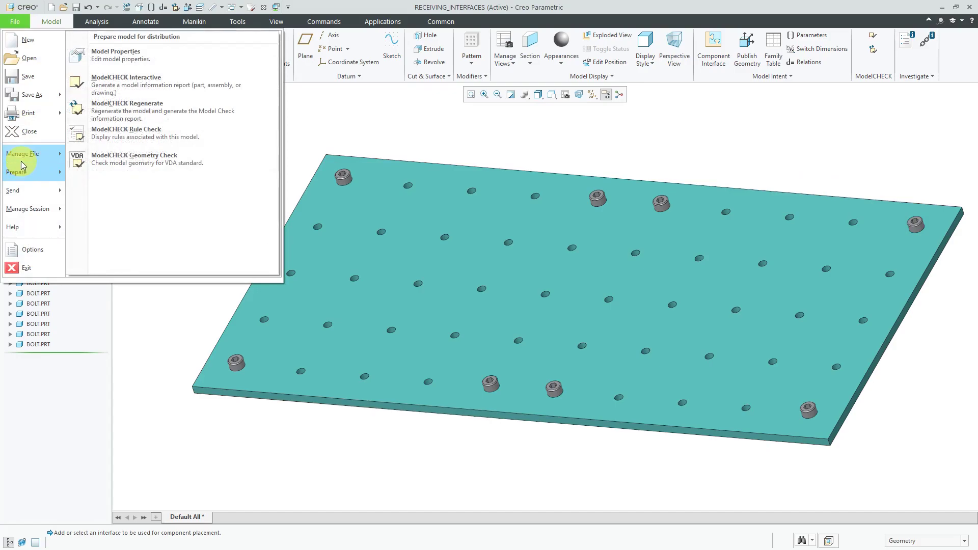
{"action": "left_click", "coordinate": [31, 251]}
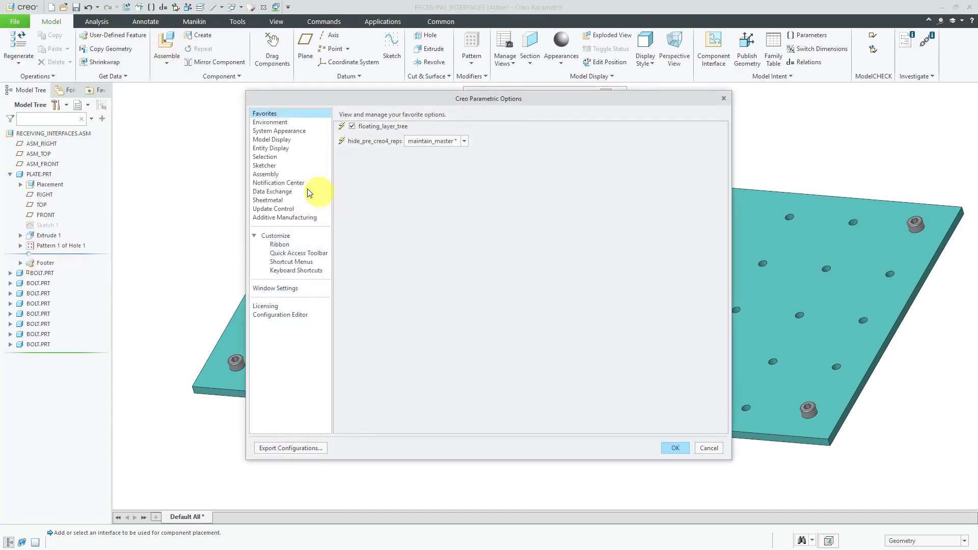
{"action": "left_click", "coordinate": [268, 175]}
{"action": "left_click_drag", "start_coordinate": [725, 207], "coordinate": [717, 306]}
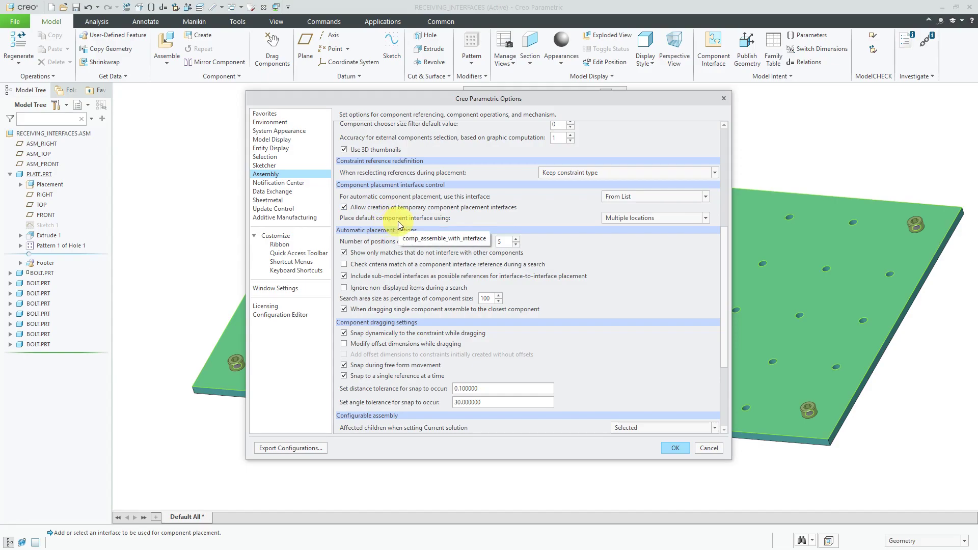
Step: Inspect the interface-location and automatic placement interface dropdowns, leaving both unchanged
{"action": "left_click", "coordinate": [705, 218]}
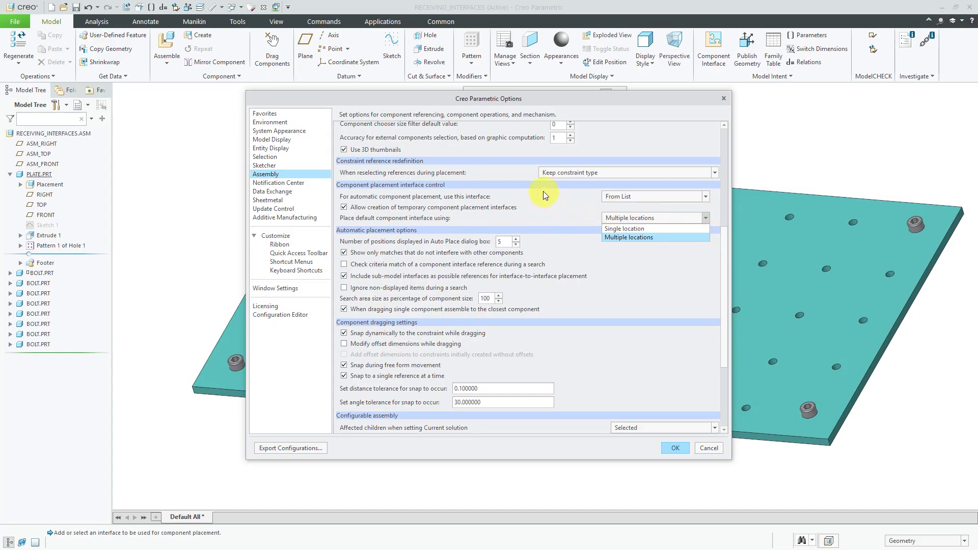
{"action": "left_click", "coordinate": [707, 197]}
{"action": "left_click", "coordinate": [707, 198]}
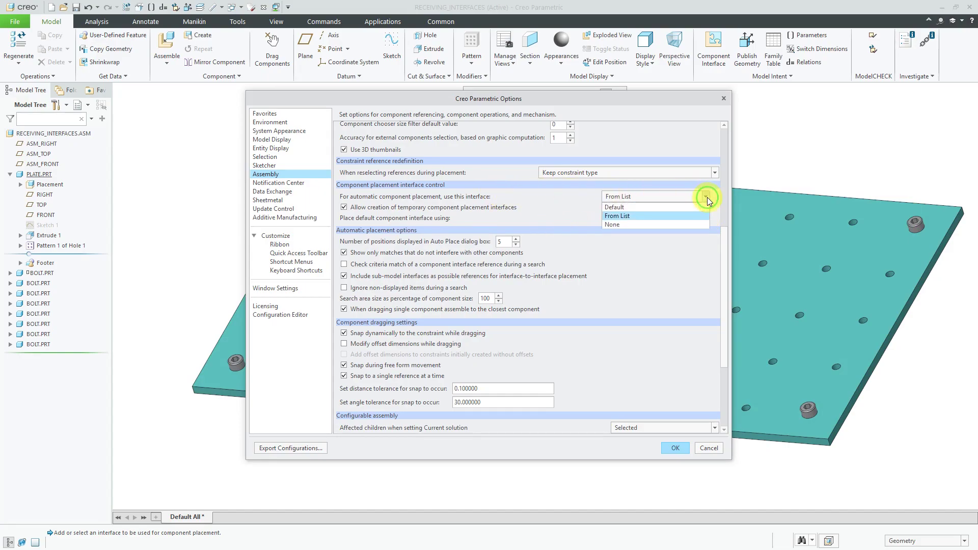
{"action": "left_click", "coordinate": [707, 197]}
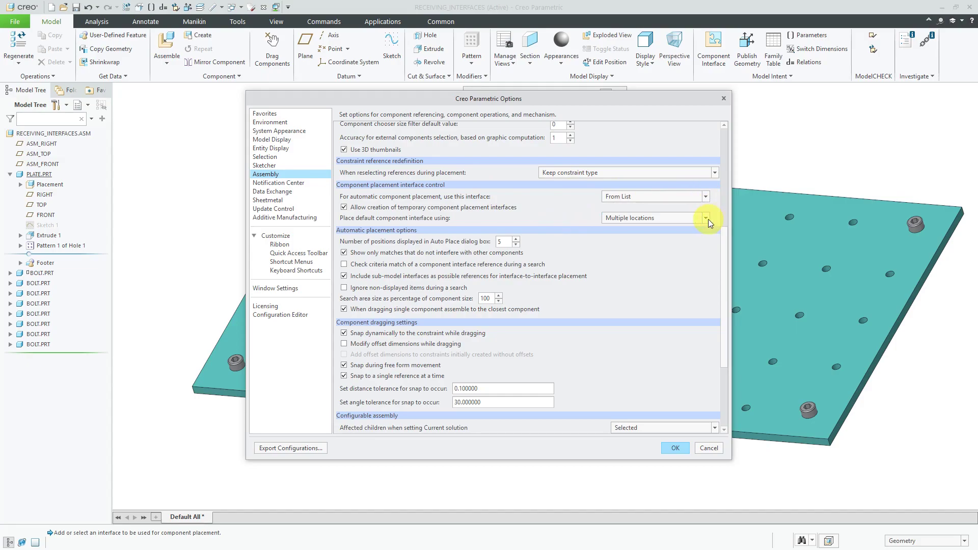
{"action": "left_click", "coordinate": [705, 218]}
{"action": "left_click", "coordinate": [704, 218]}
{"action": "left_click", "coordinate": [303, 316]}
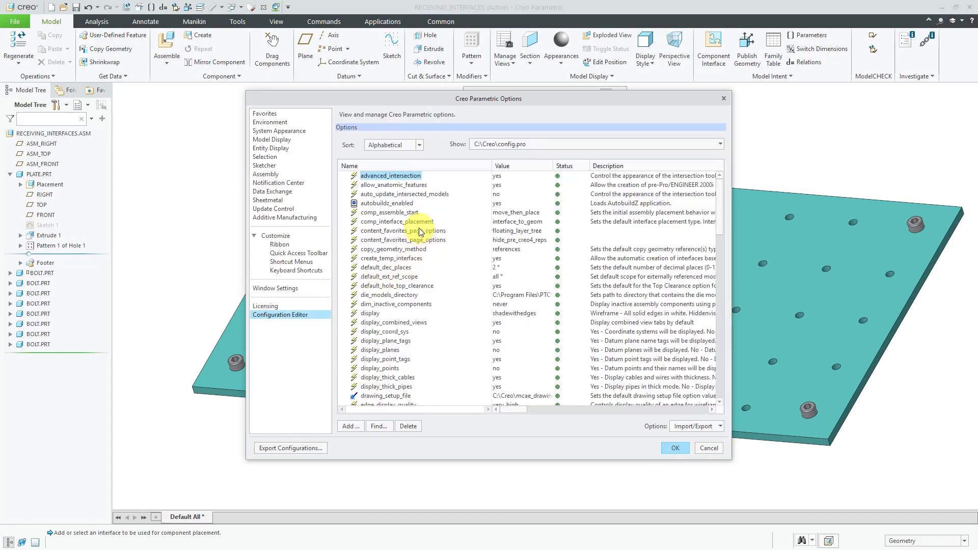
{"action": "left_click", "coordinate": [411, 223]}
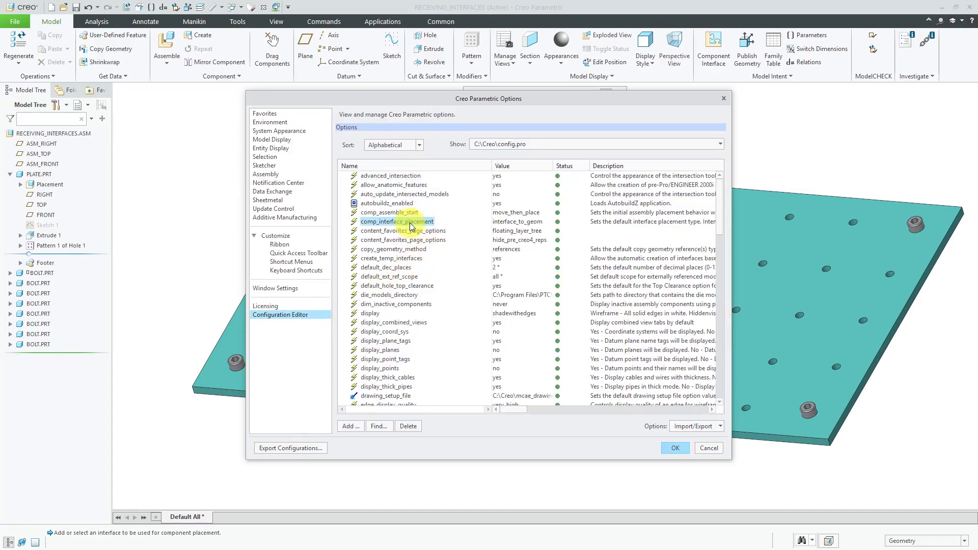
{"action": "left_click", "coordinate": [540, 223]}
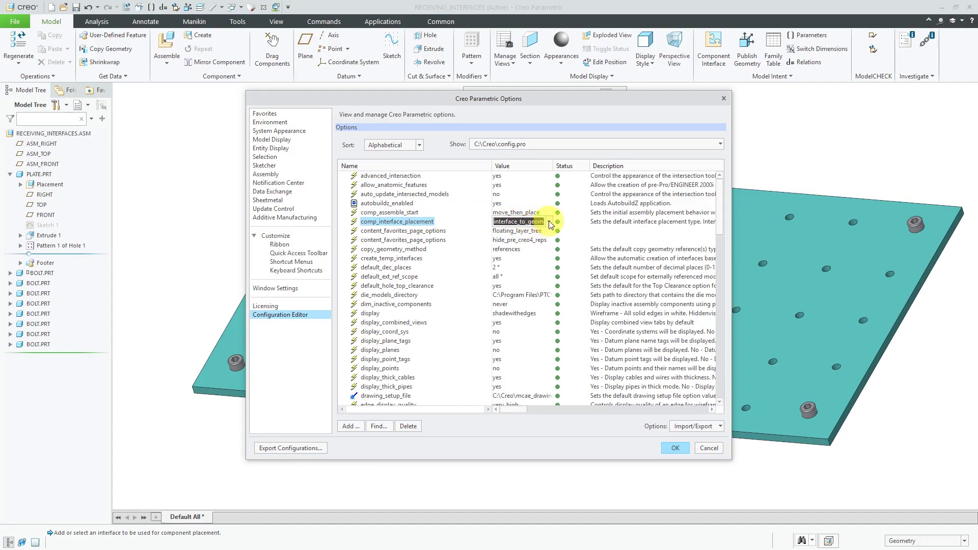
{"action": "left_click", "coordinate": [549, 222]}
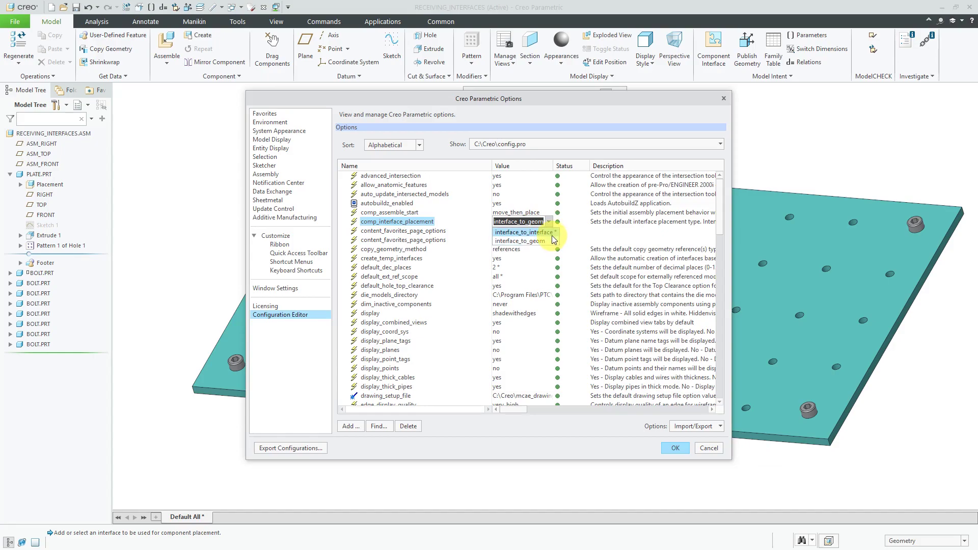
{"action": "left_click", "coordinate": [549, 223]}
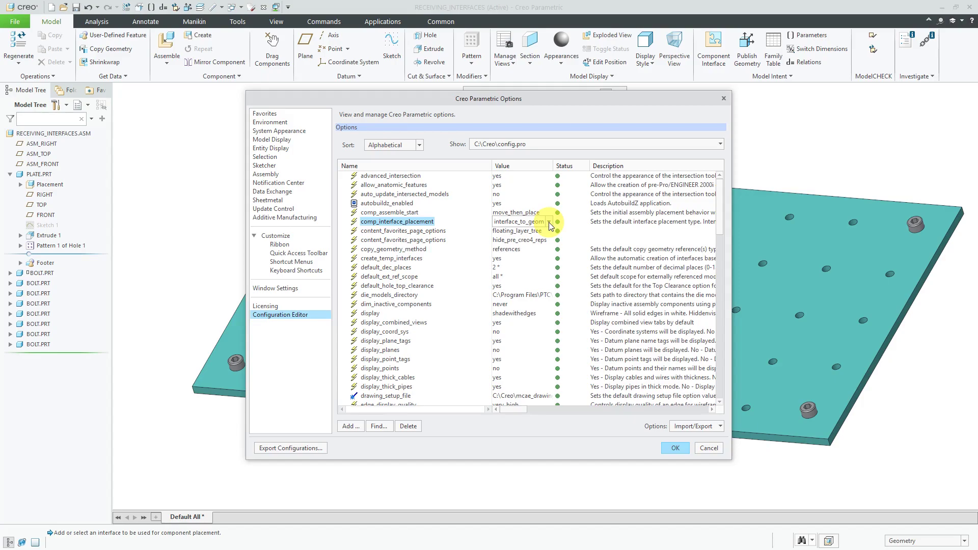
Step: Search all config options and their descriptions for the keyword 'interface'
{"action": "left_click", "coordinate": [381, 430]}
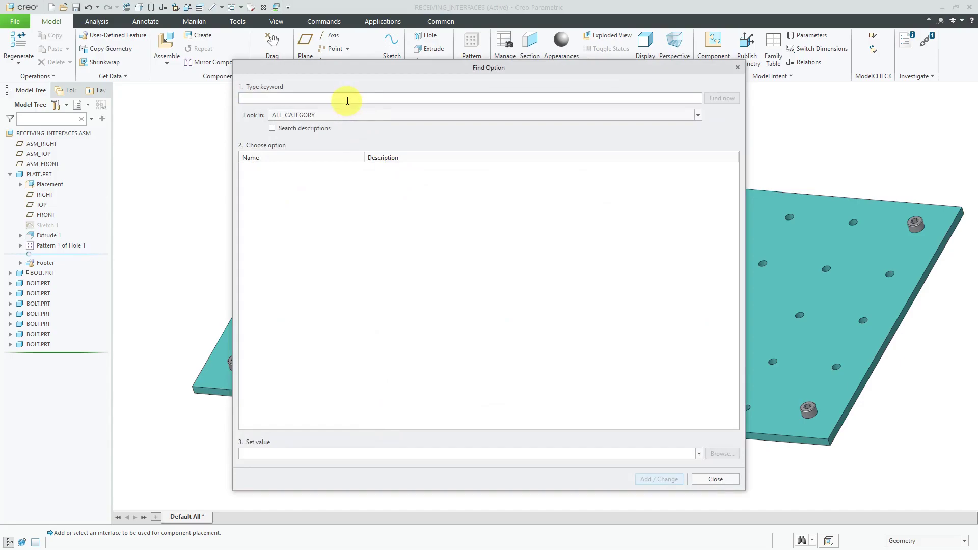
{"action": "type", "text": "interface"}
{"action": "left_click", "coordinate": [720, 98]}
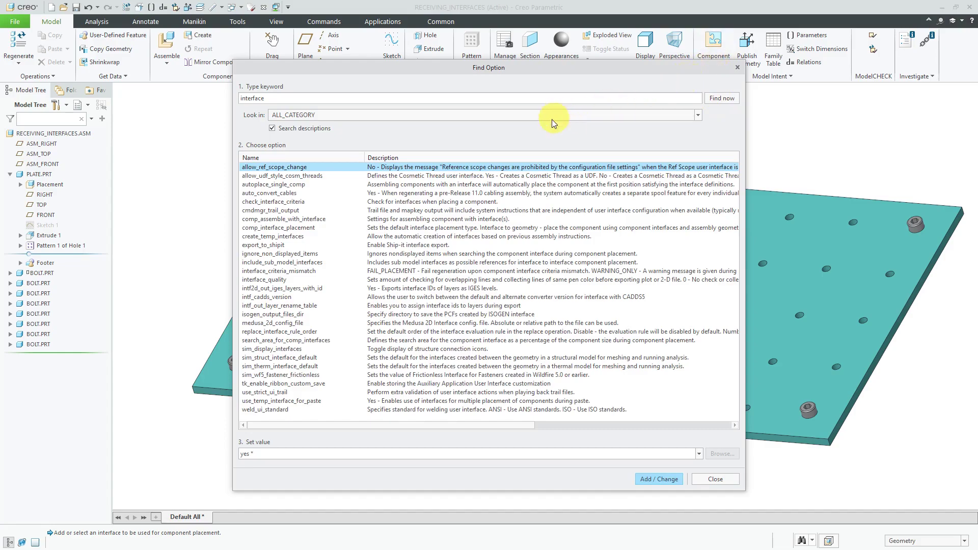
Step: Review check_interface_criteria, autoplace_single_comp and comp_assemble_with_interface, keeping its default_multi value
{"action": "left_click", "coordinate": [285, 201]}
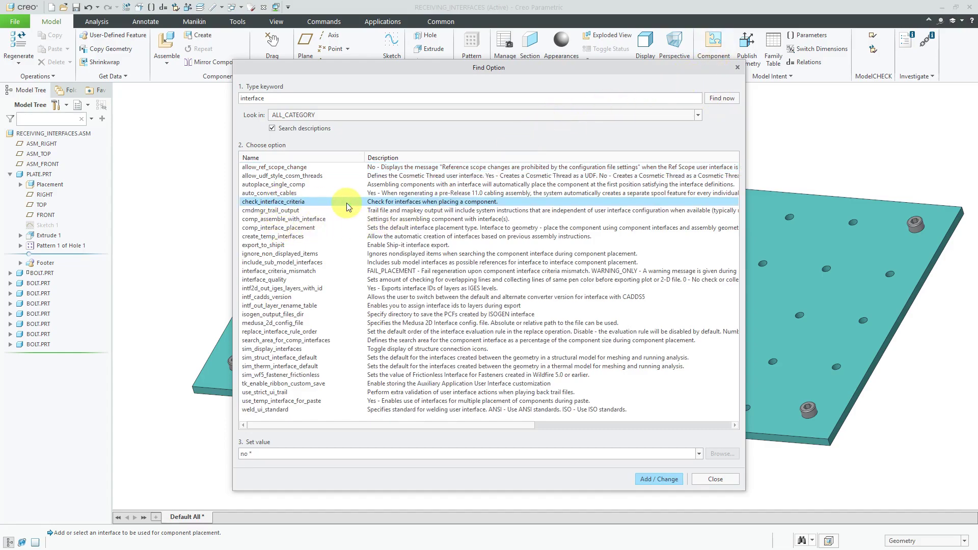
{"action": "left_click", "coordinate": [298, 184]}
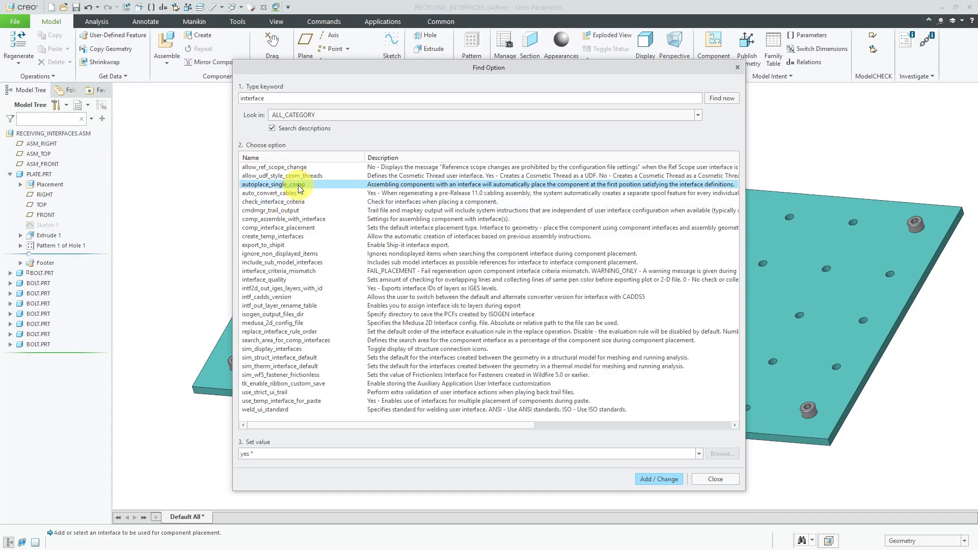
{"action": "left_click", "coordinate": [300, 219]}
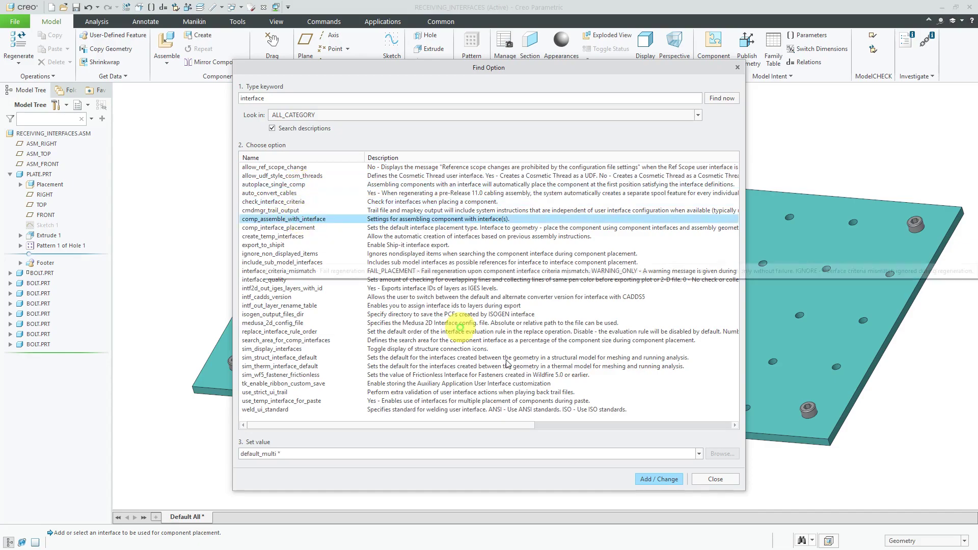
{"action": "left_click", "coordinate": [698, 454]}
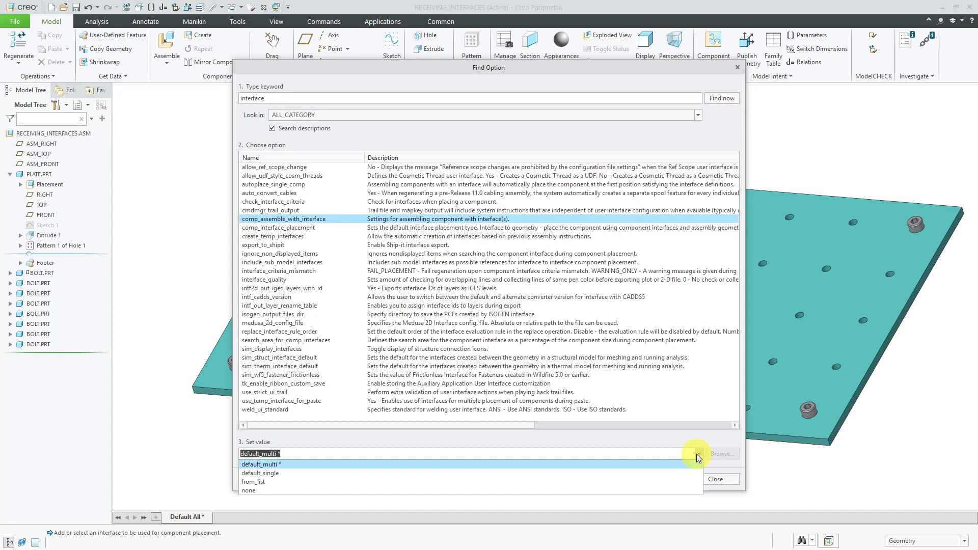
{"action": "left_click", "coordinate": [696, 454]}
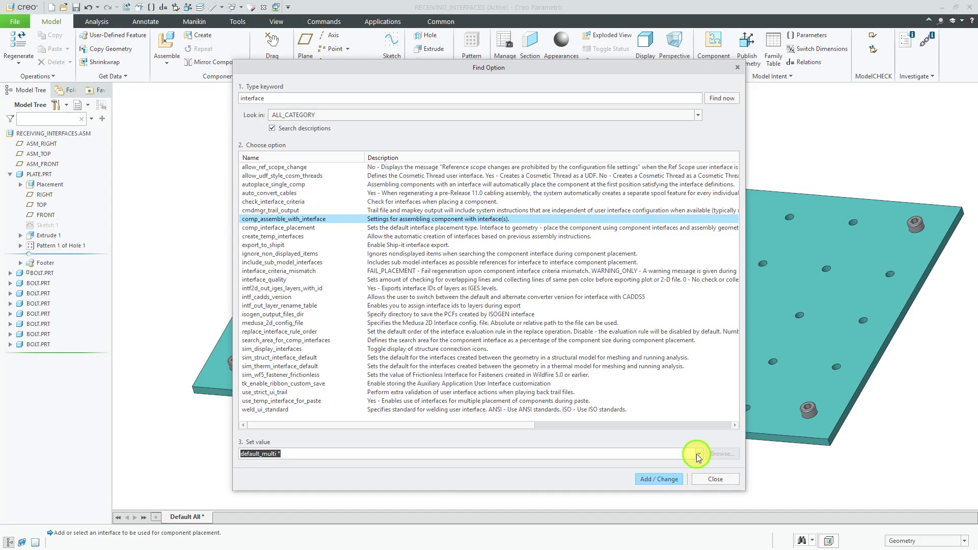
Step: Review comp_interface_placement, create_temp_interfaces, interface_criteria_mismatch and search_area_for_comp_interfaces
{"action": "left_click", "coordinate": [293, 228]}
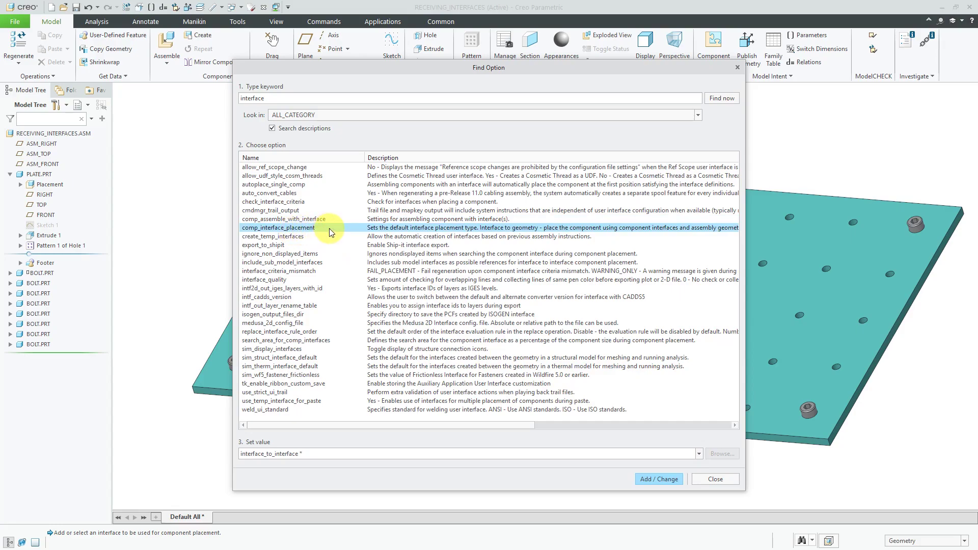
{"action": "left_click", "coordinate": [299, 237]}
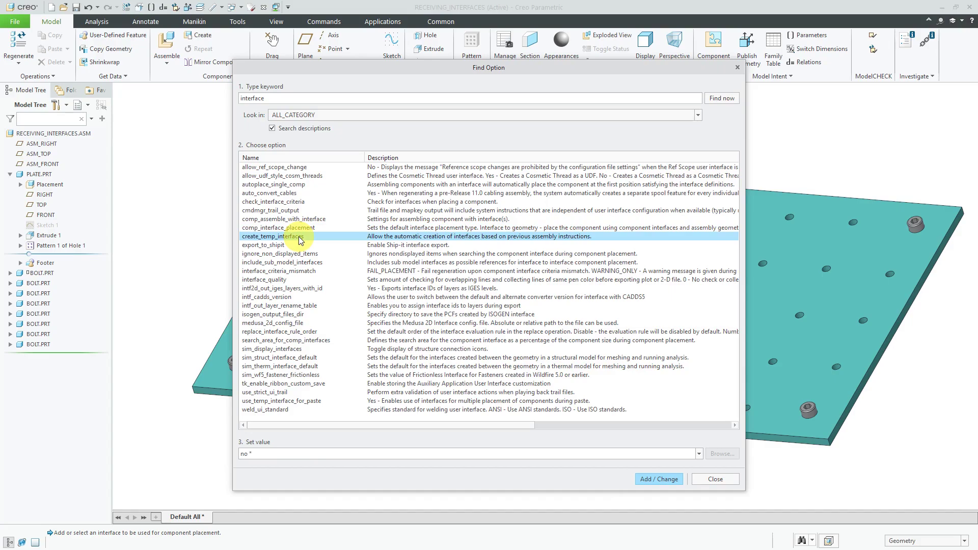
{"action": "left_click", "coordinate": [305, 272]}
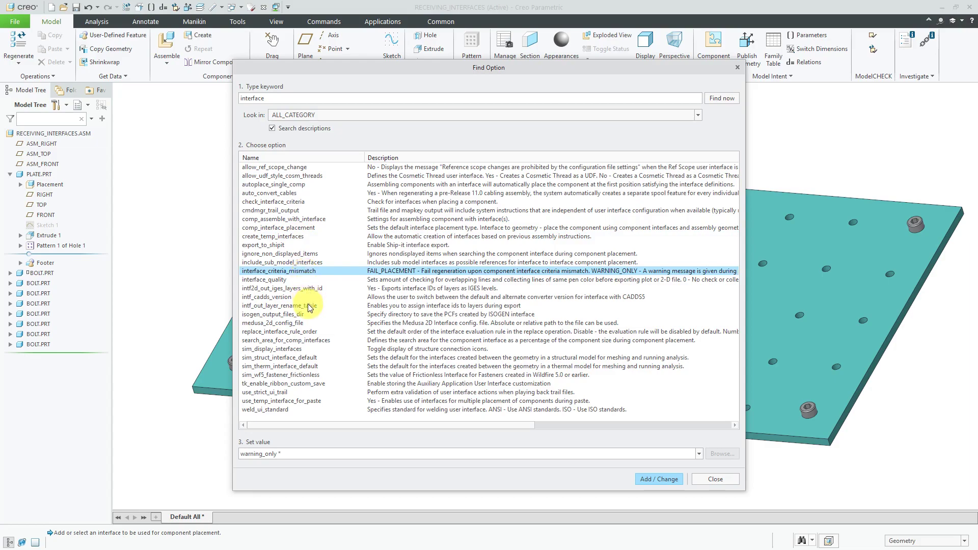
{"action": "left_click", "coordinate": [311, 341]}
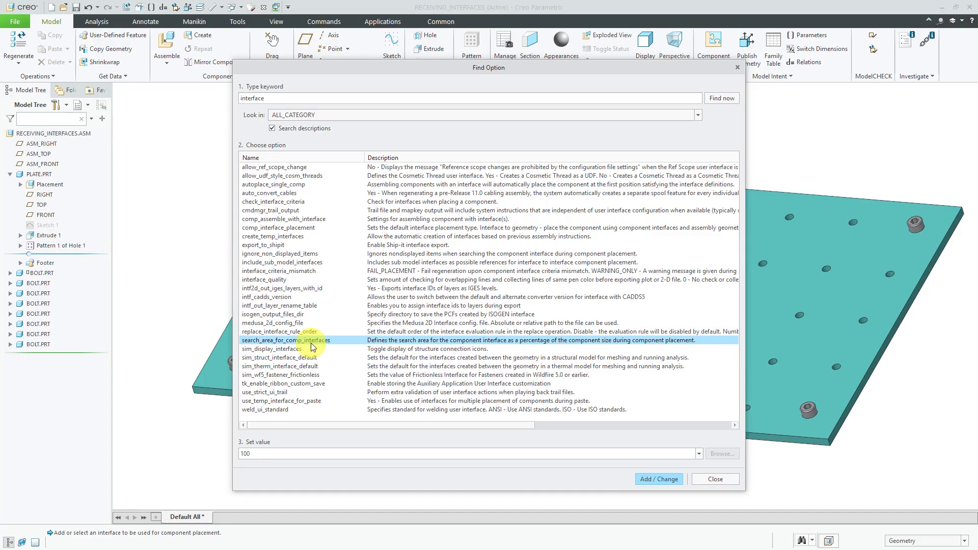
Step: Search for 'place' and review auto_place_max_number, comp_interface_placement and comp_placement_assumptions
{"action": "double_click", "coordinate": [276, 97]}
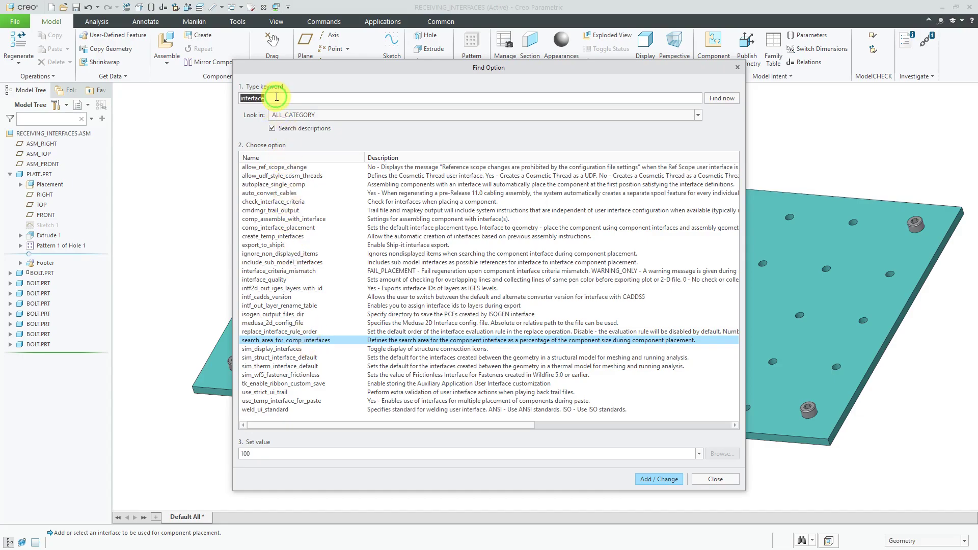
{"action": "type", "text": "place"}
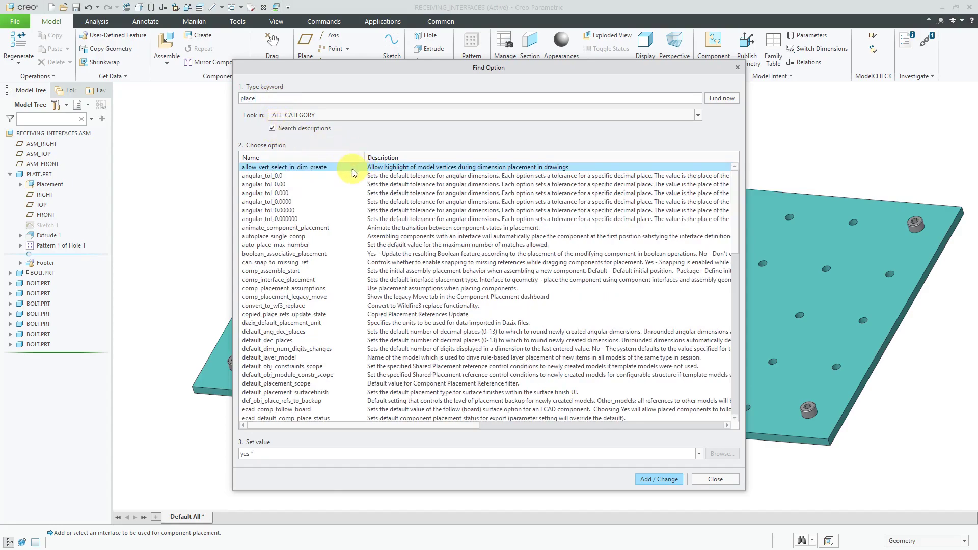
{"action": "left_click", "coordinate": [316, 245]}
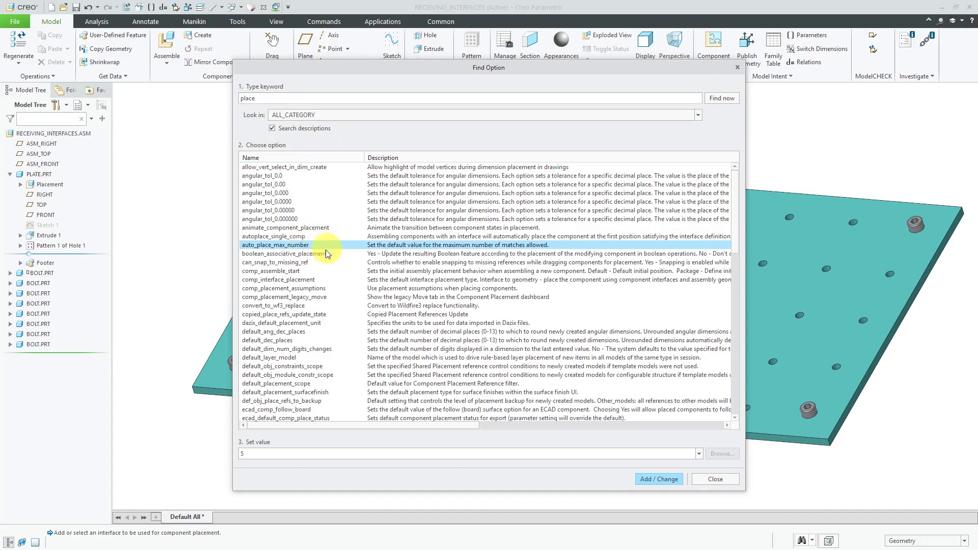
{"action": "left_click", "coordinate": [310, 280]}
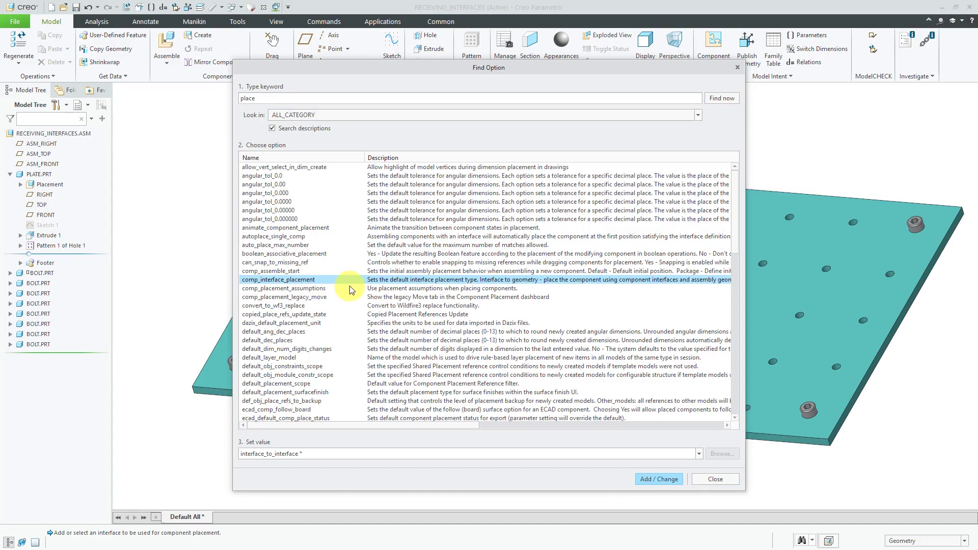
{"action": "left_click", "coordinate": [314, 288]}
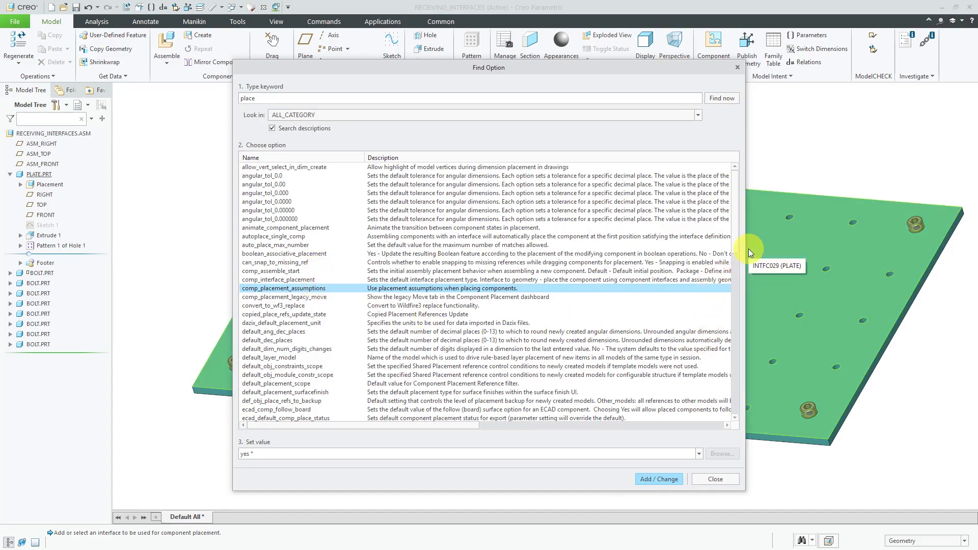
Step: Review include_sub_model_interfaces and search_area_for_comp_interfaces, then close the Find Option dialog
{"action": "left_click_drag", "start_coordinate": [739, 244], "coordinate": [731, 311]}
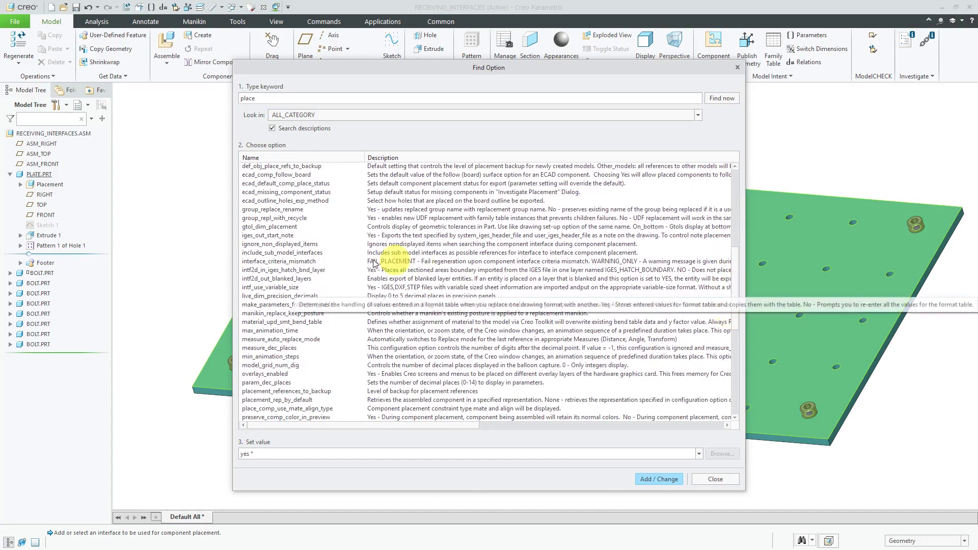
{"action": "left_click", "coordinate": [311, 254]}
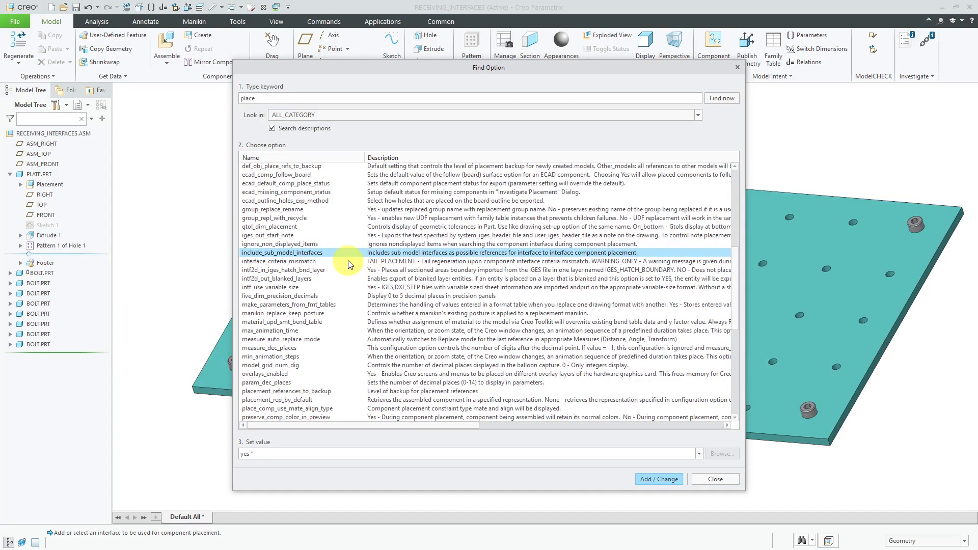
{"action": "scroll", "coordinate": [346, 266], "scroll_direction": "down", "scroll_amount": 10}
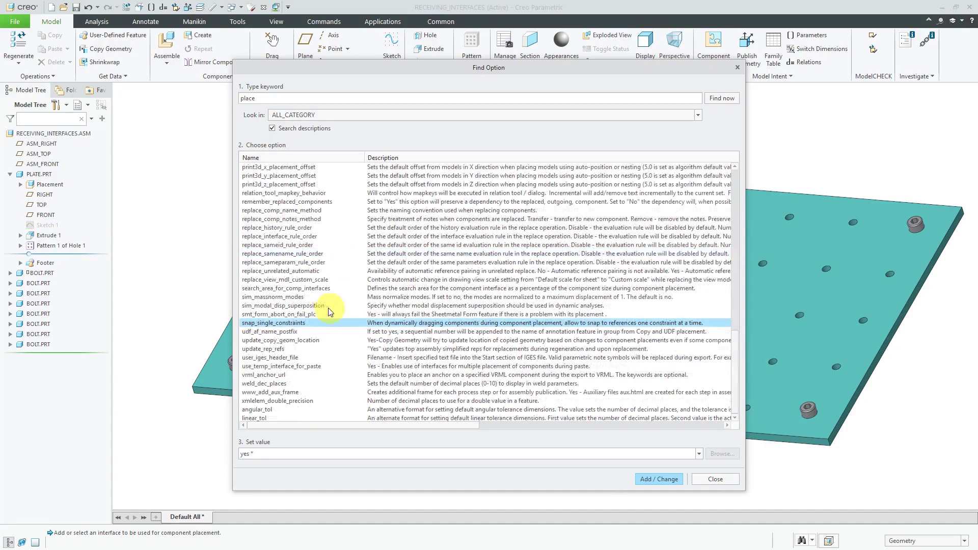
{"action": "left_click", "coordinate": [312, 288]}
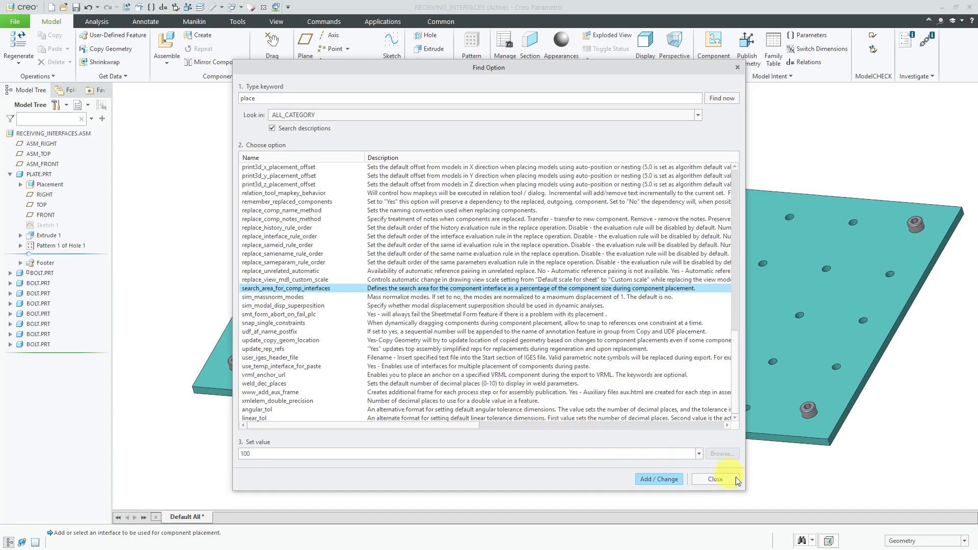
{"action": "left_click", "coordinate": [715, 479]}
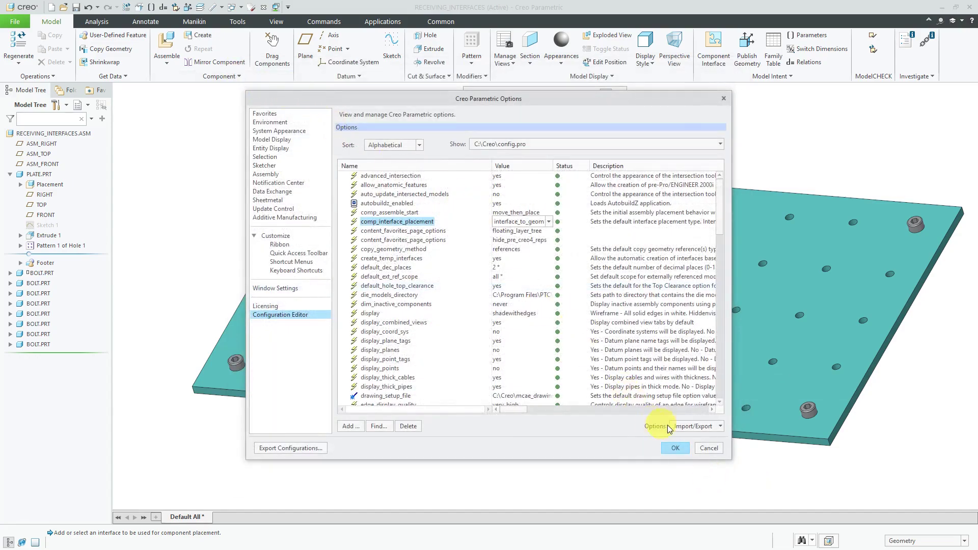
Step: Close Options with OK, assemble clip.prt by its PLACE interface, and view the placement Options tab
{"action": "left_click", "coordinate": [677, 449]}
{"action": "left_click", "coordinate": [167, 44]}
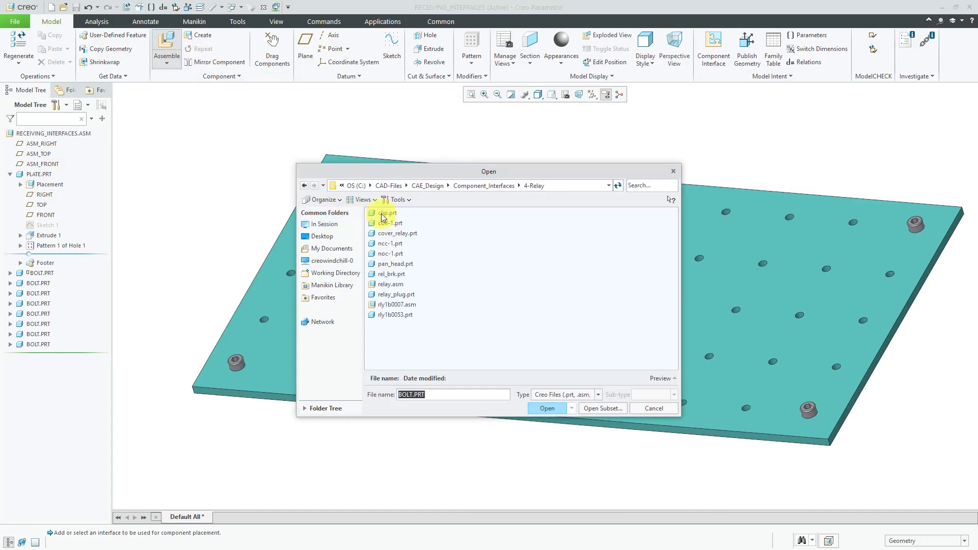
{"action": "double_click", "coordinate": [386, 213]}
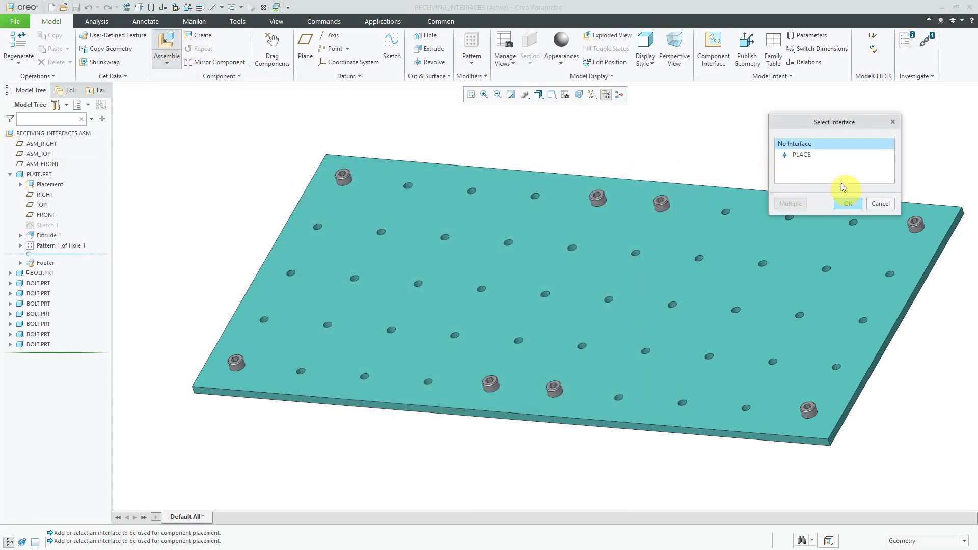
{"action": "left_click", "coordinate": [804, 155]}
{"action": "left_click", "coordinate": [847, 203]}
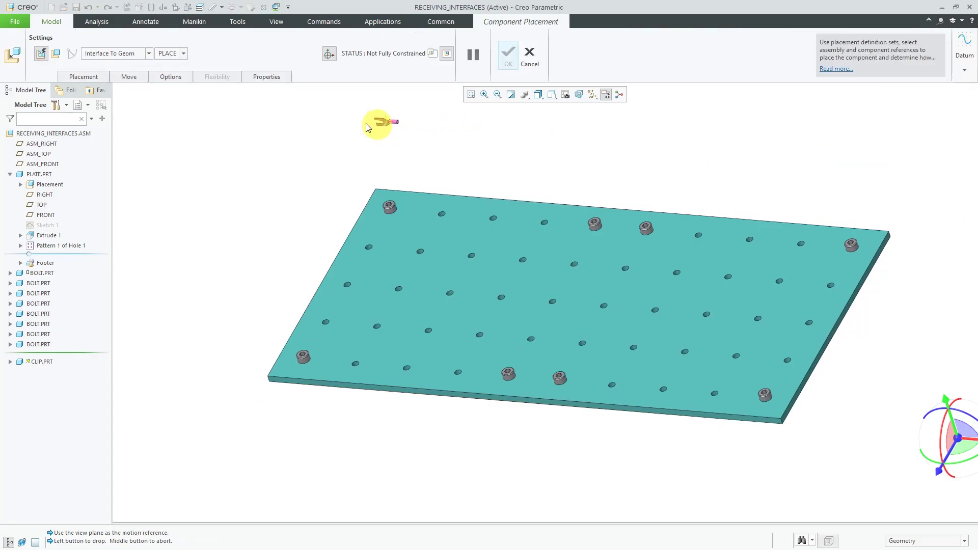
{"action": "left_click", "coordinate": [182, 77]}
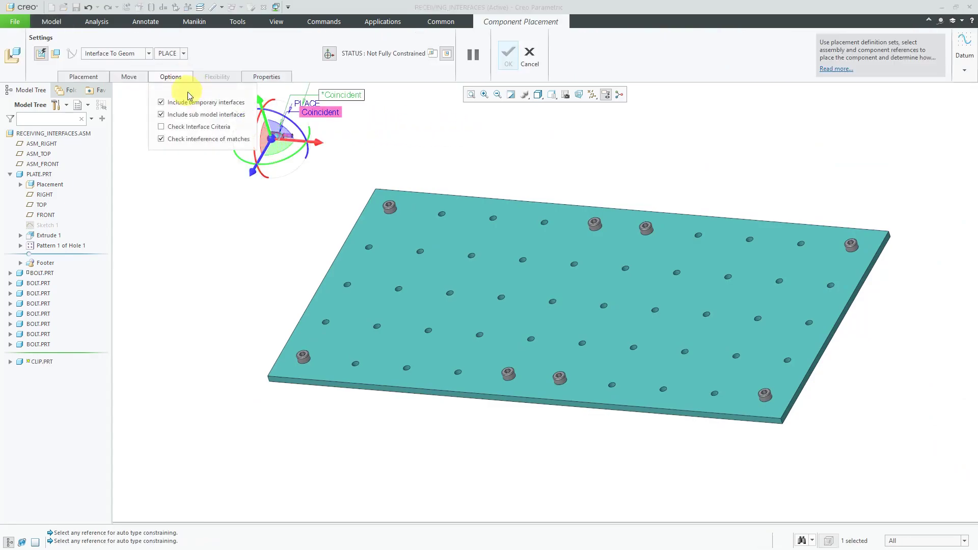